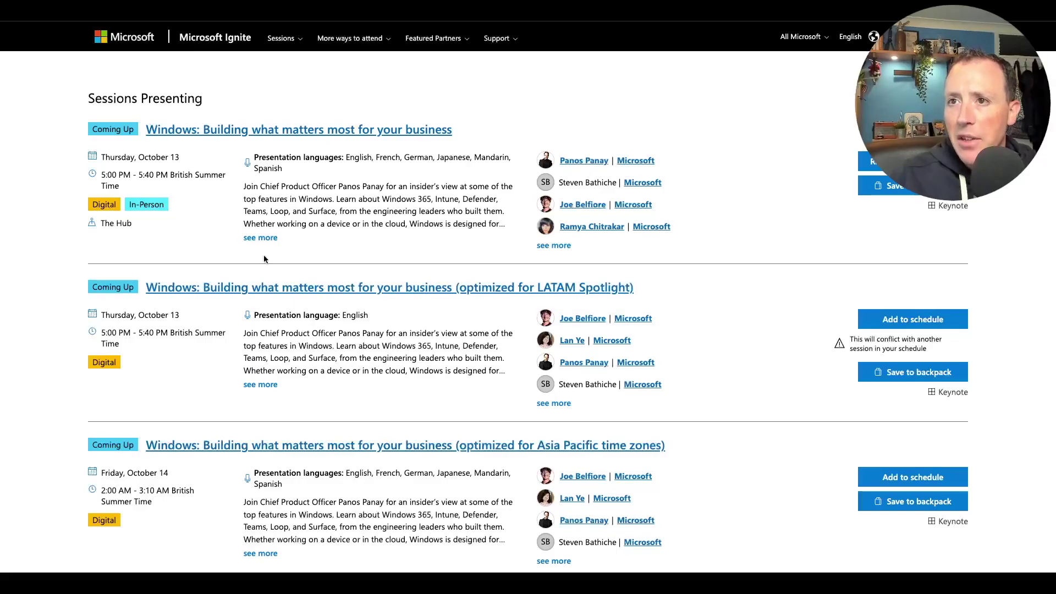
- Save the Thursday, October 13 session "Windows: Building what matters most for your business" with The Hub location to the backpack
scroll(464, 419, "down", 2)
scroll(419, 404, "down", 8)
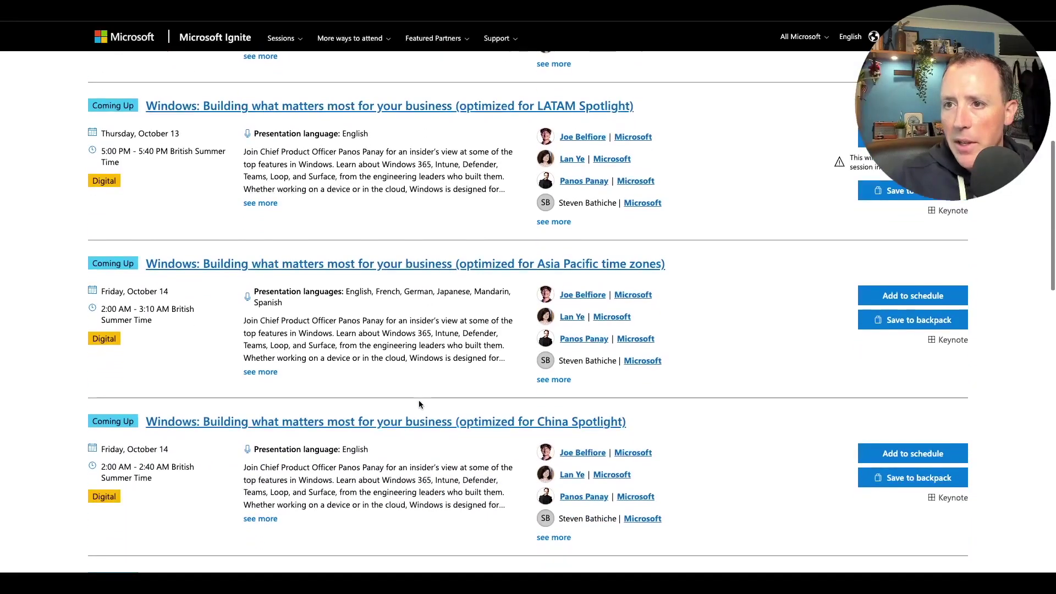
scroll(419, 404, "down", 12)
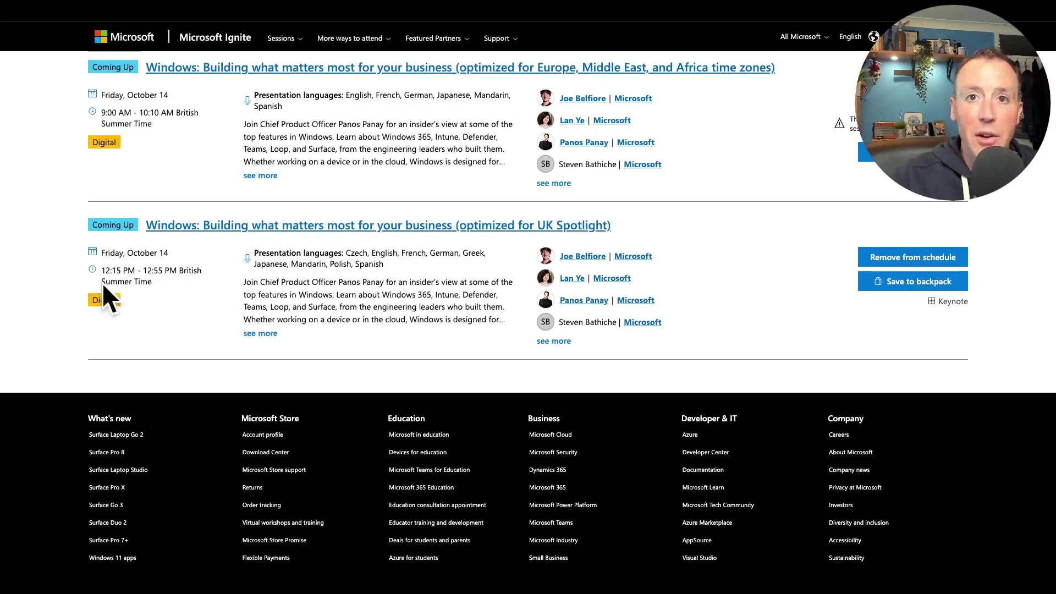
scroll(207, 284, "up", 20)
scroll(210, 284, "down", 2)
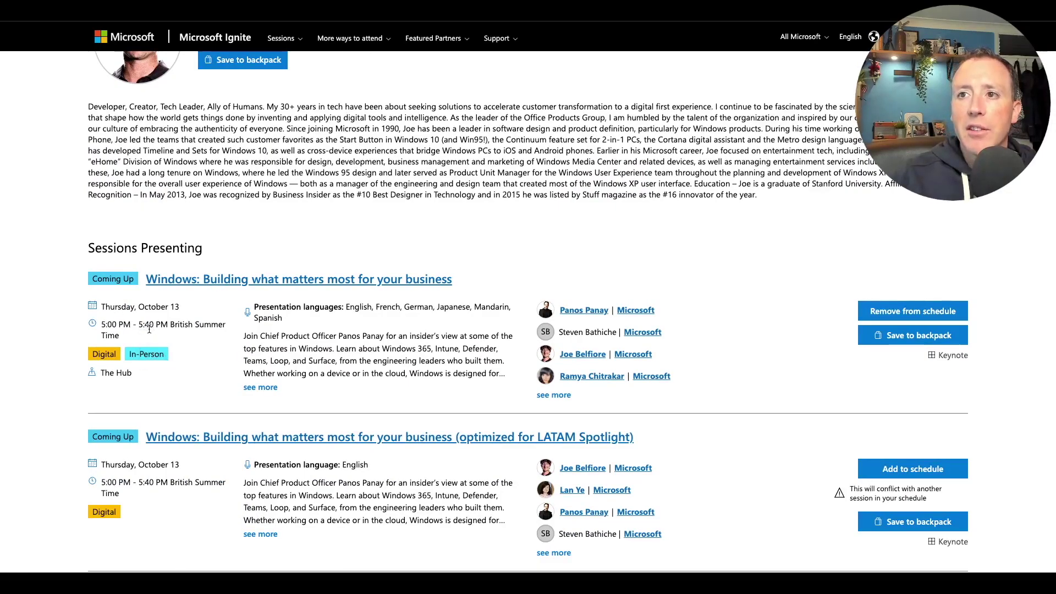
left_click(902, 342)
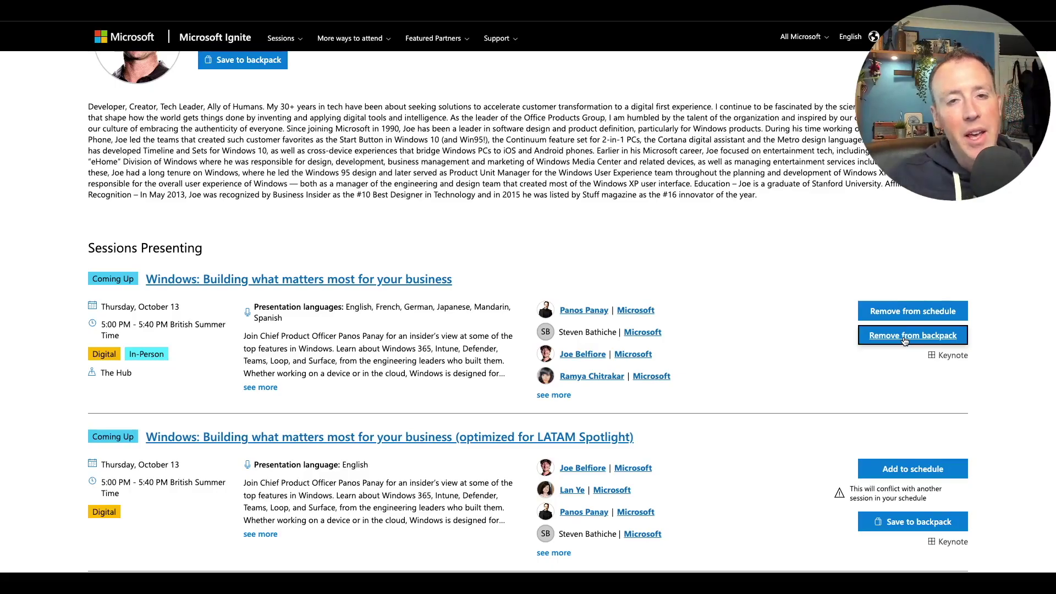
- Open the session scheduler and bring up its session catalog with the refinement filters
scroll(753, 262, "down", 1)
scroll(753, 262, "up", 3)
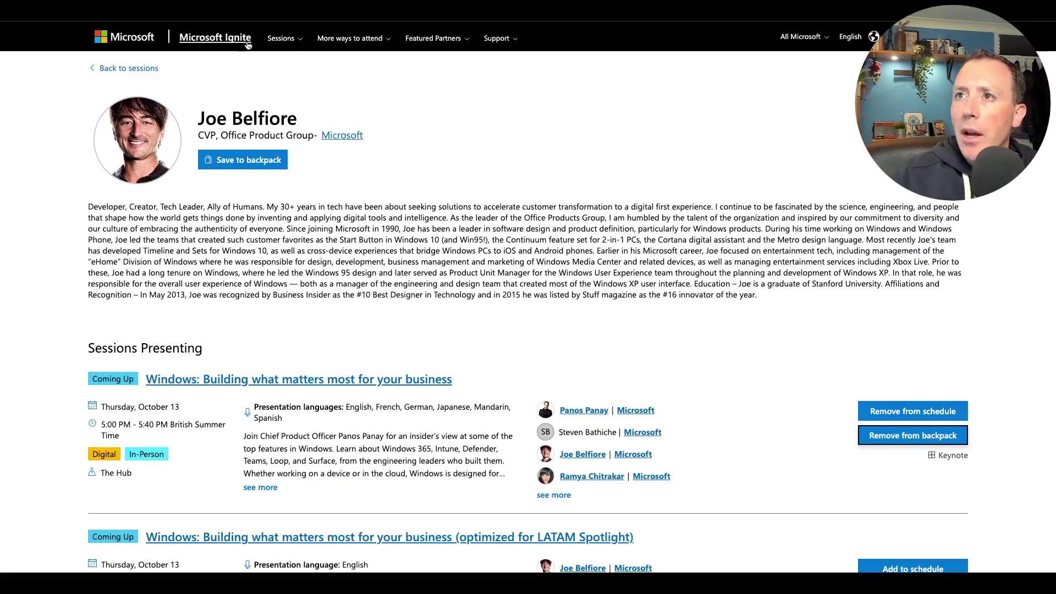
left_click(281, 38)
left_click(289, 64)
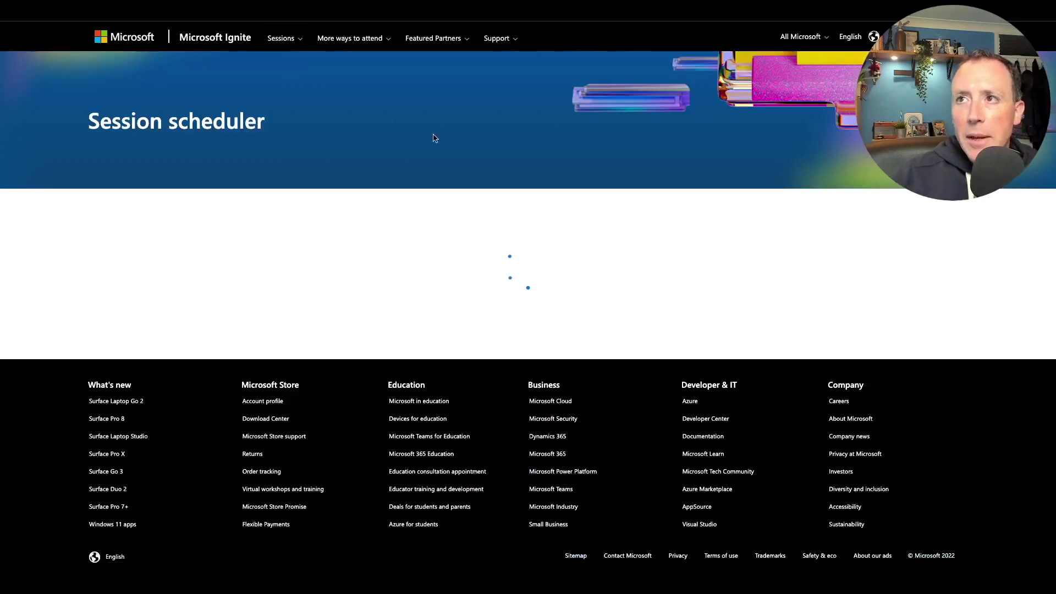
scroll(557, 257, "down", 5)
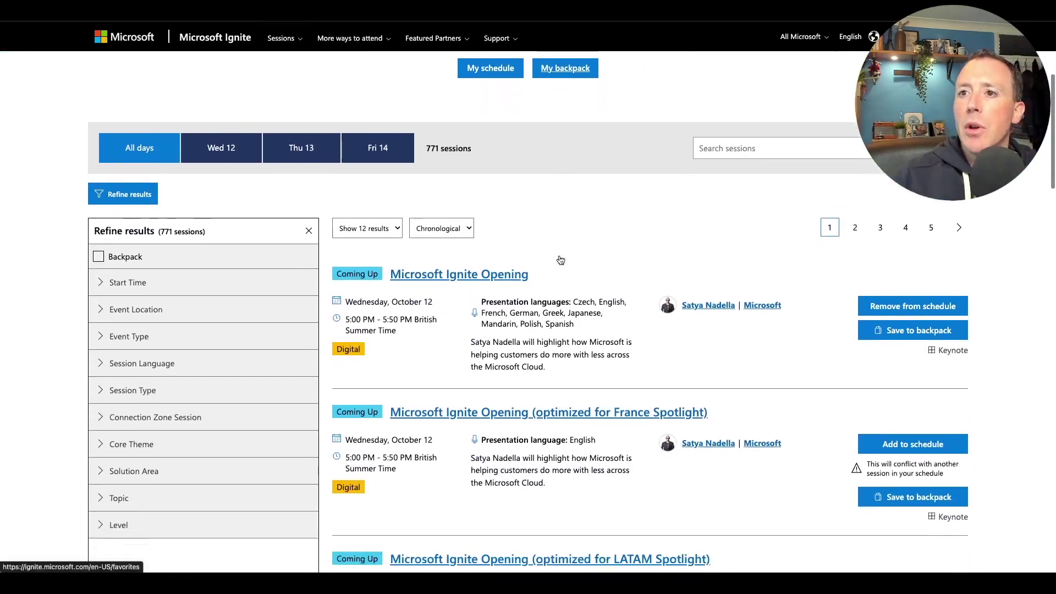
scroll(561, 261, "down", 1)
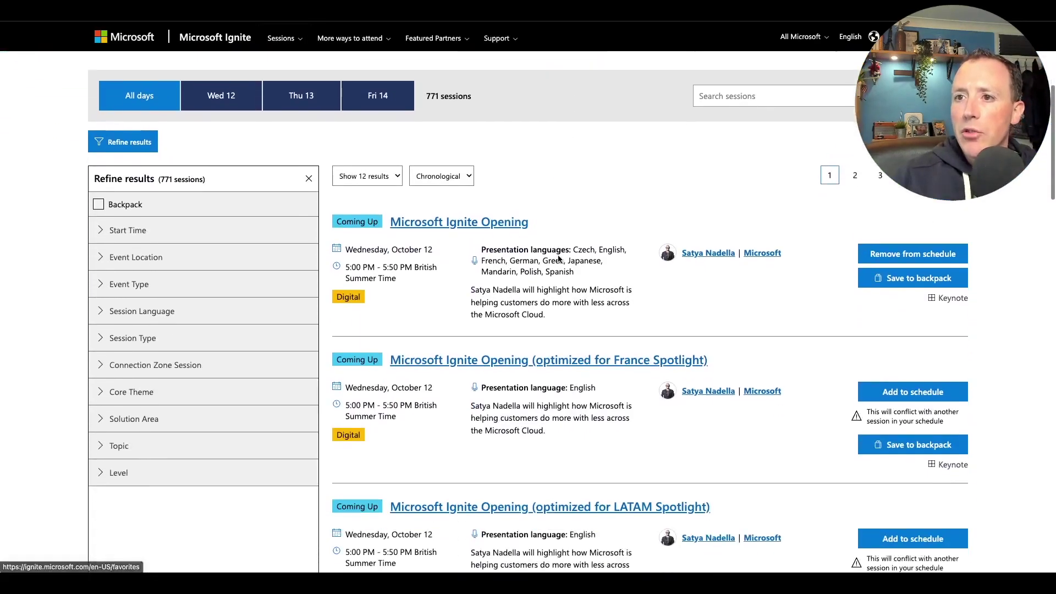
- Filter the session catalog by the topic Microsoft Teams
left_click(92, 450)
scroll(153, 447, "down", 2)
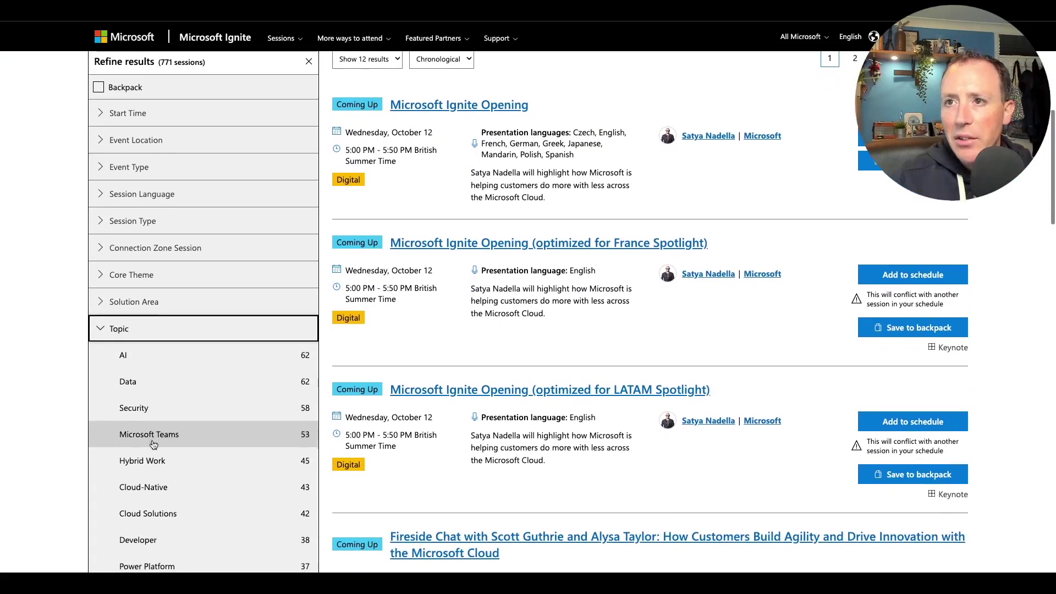
scroll(132, 410, "down", 1)
left_click(146, 411)
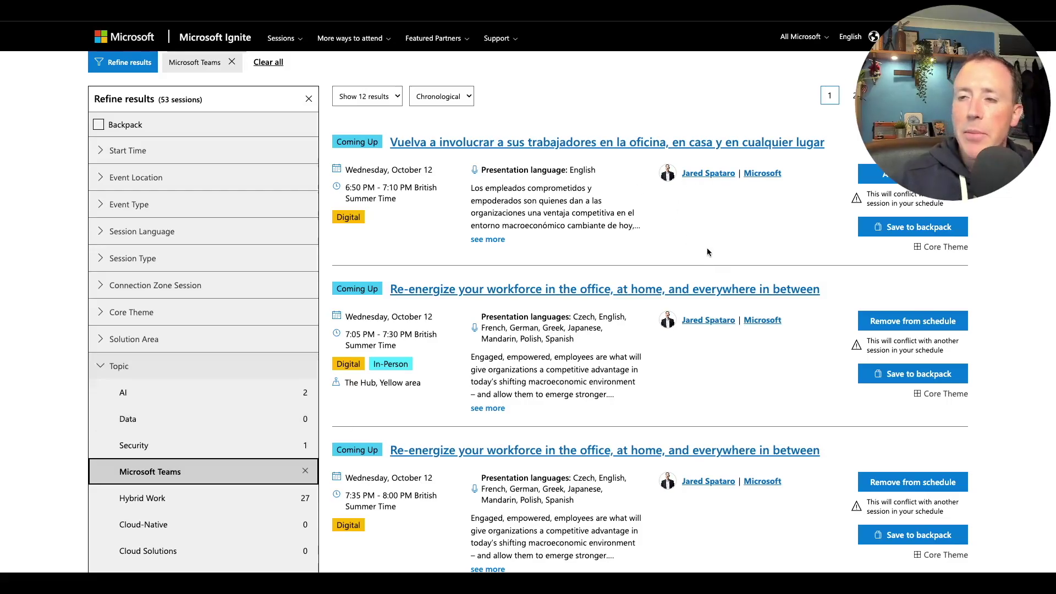
- Save the 7:05 PM session "Re-energize your workforce in the office, at home, and everywhere in between" to the backpack
scroll(707, 248, "down", 1)
scroll(708, 252, "down", 1)
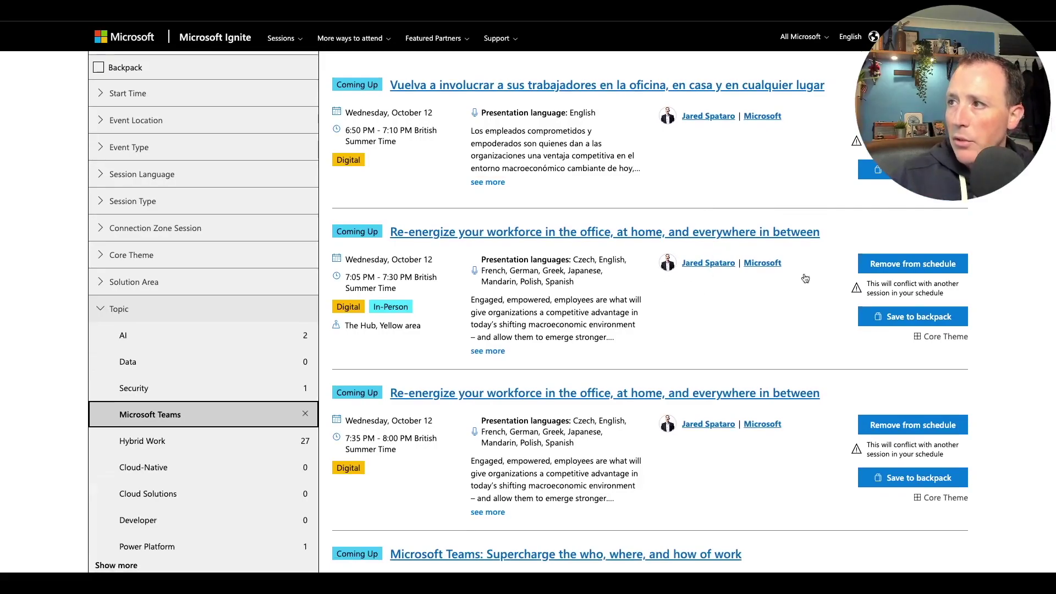
left_click(913, 318)
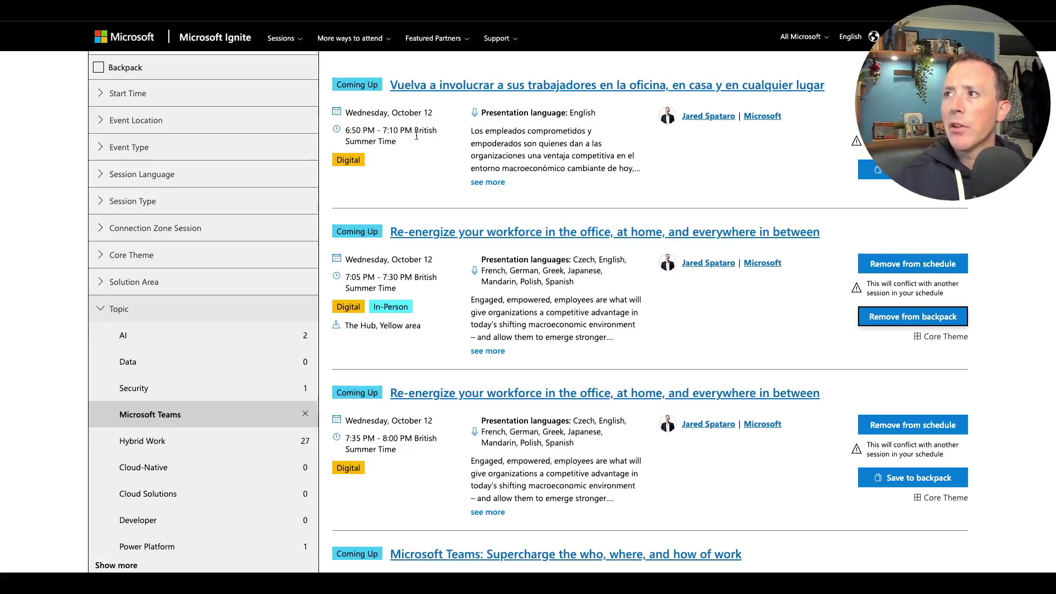
scroll(404, 138, "up", 1)
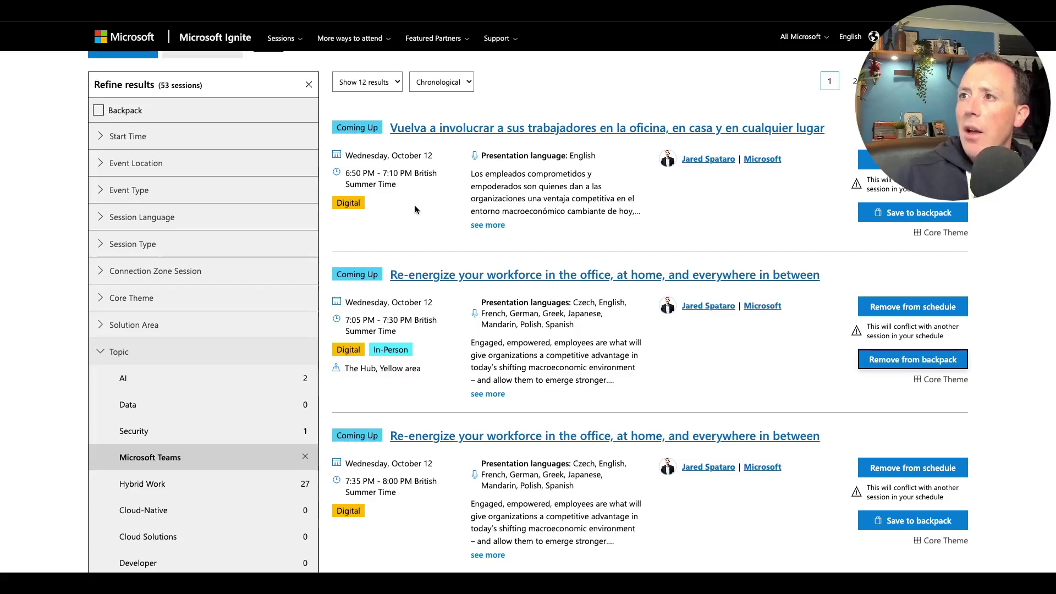
scroll(433, 330, "down", 1)
scroll(454, 286, "up", 1)
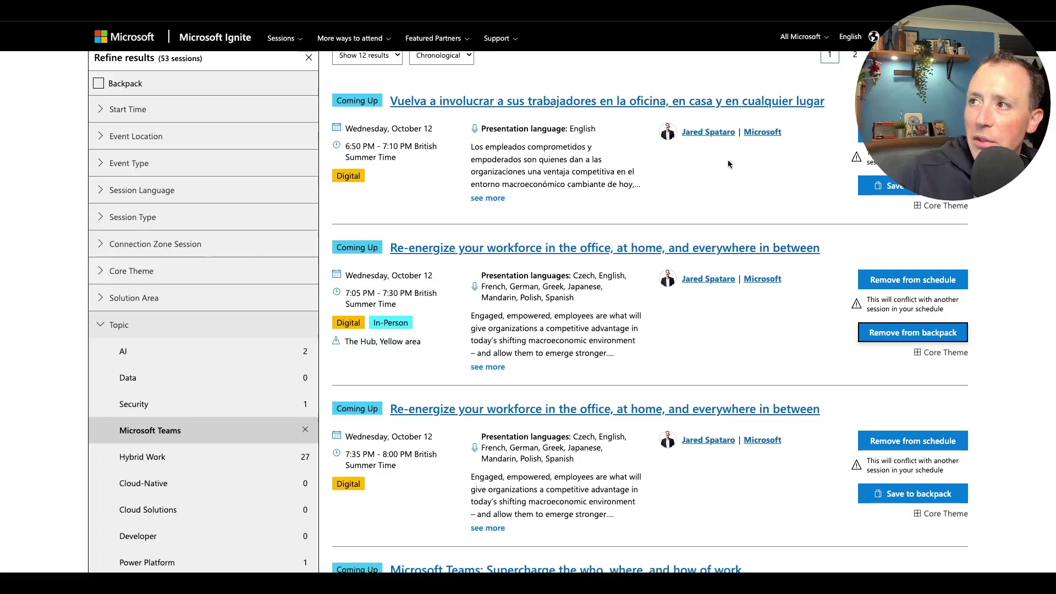
scroll(781, 344, "up", 1)
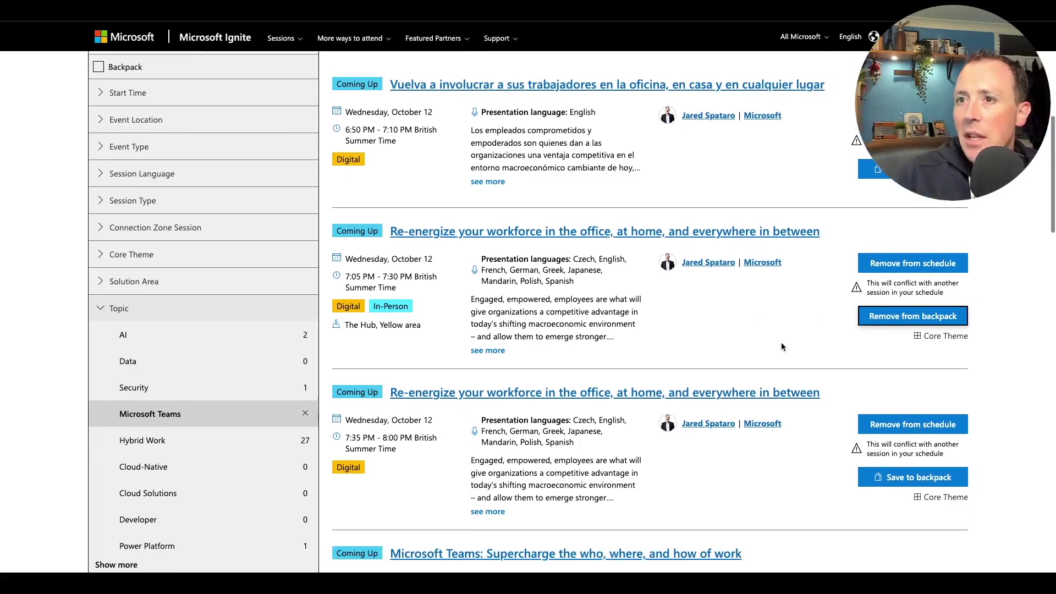
- Examine the options offered by the Solution Area, Core Theme and Event Type filters
scroll(780, 347, "up", 2)
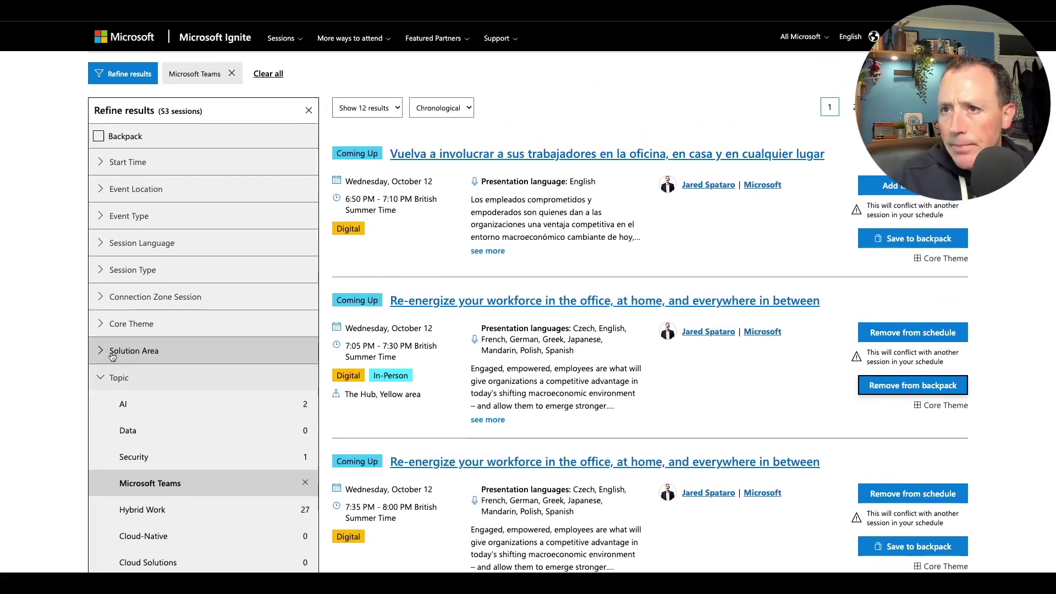
left_click(99, 346)
left_click(100, 324)
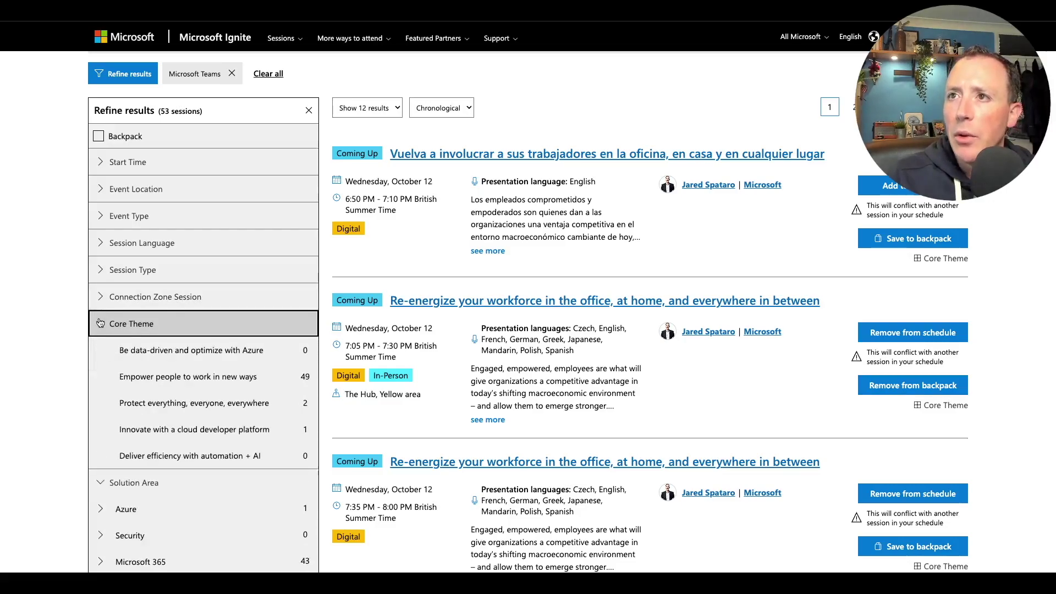
left_click(100, 323)
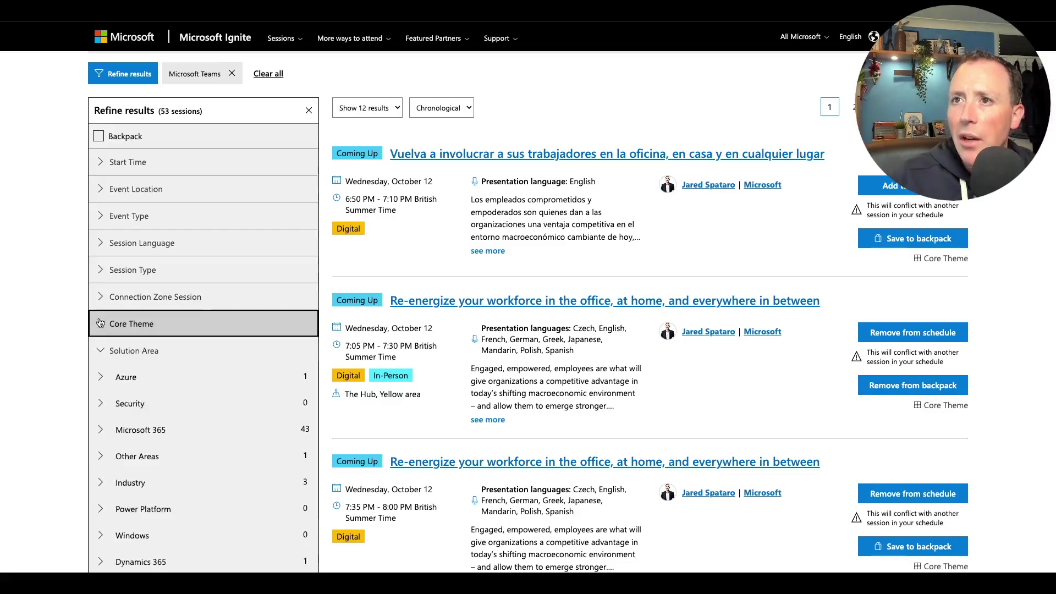
left_click(99, 223)
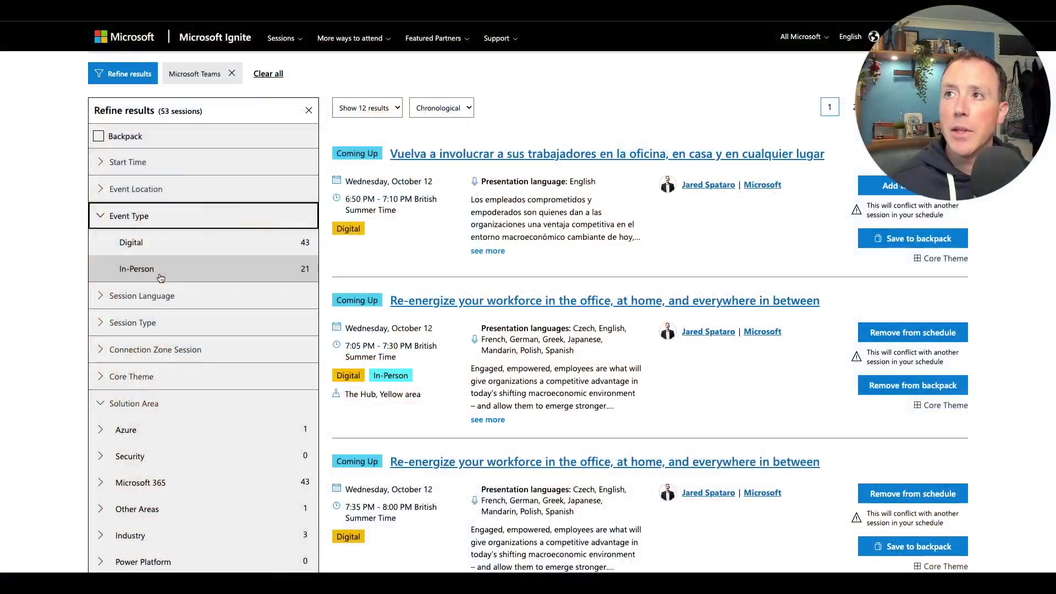
scroll(170, 276, "down", 1)
scroll(170, 277, "up", 2)
scroll(169, 277, "up", 5)
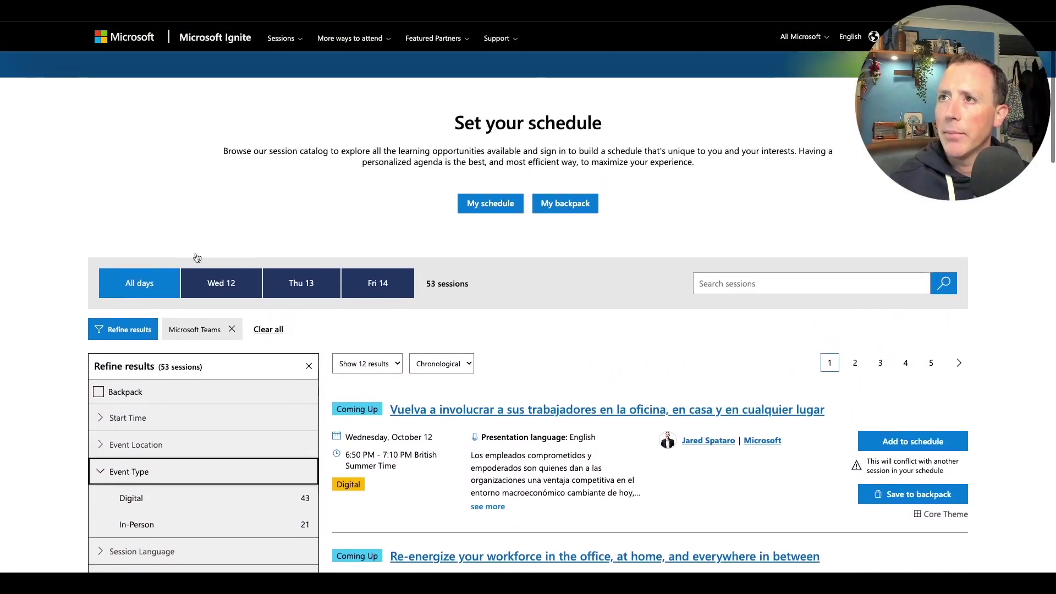
- Open the My event overview and check the messages, meetings and schedule for Wednesday, October 12
left_click(289, 49)
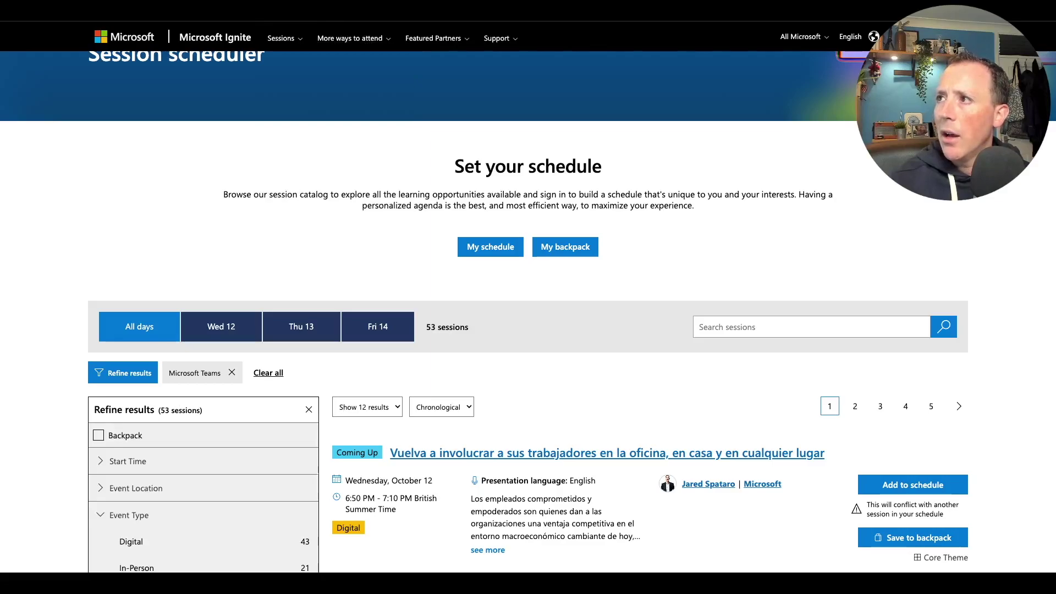
left_click(1034, 37)
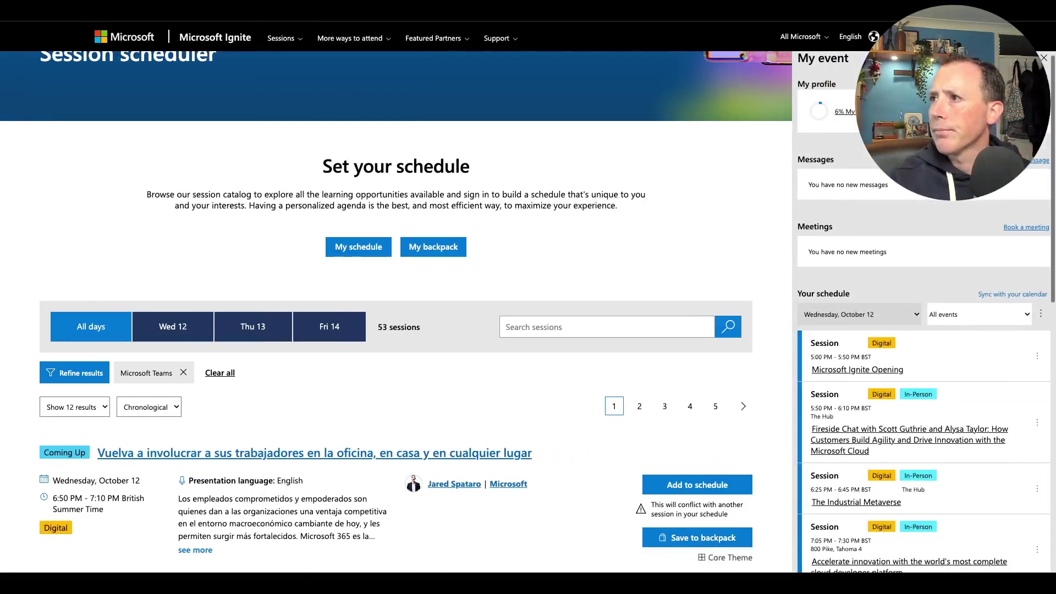
scroll(919, 256, "down", 1)
scroll(916, 266, "up", 2)
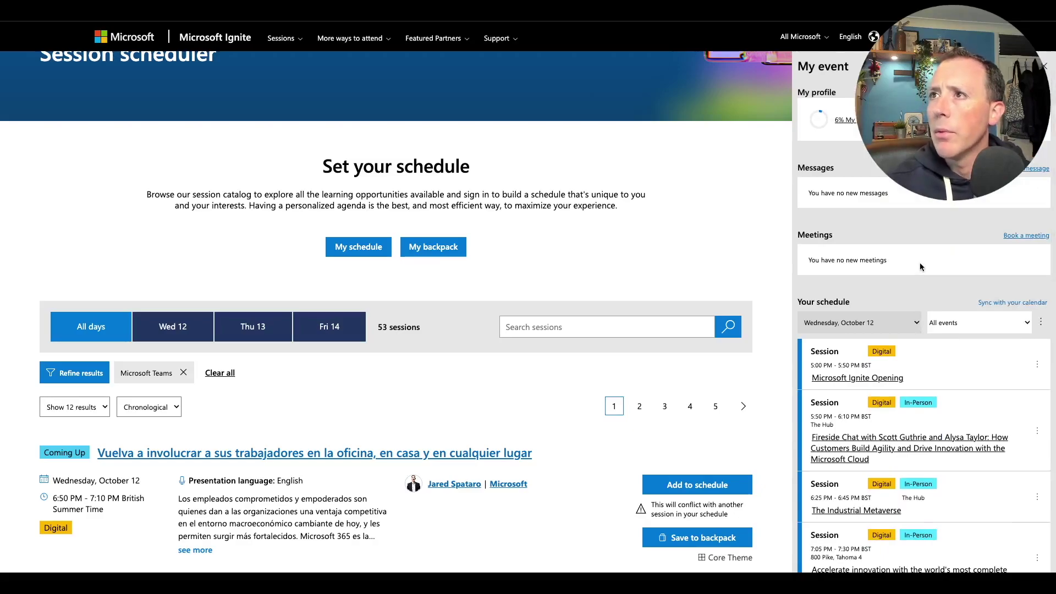
- Open My backpack and review its list of saved and scheduled sessions
left_click(432, 248)
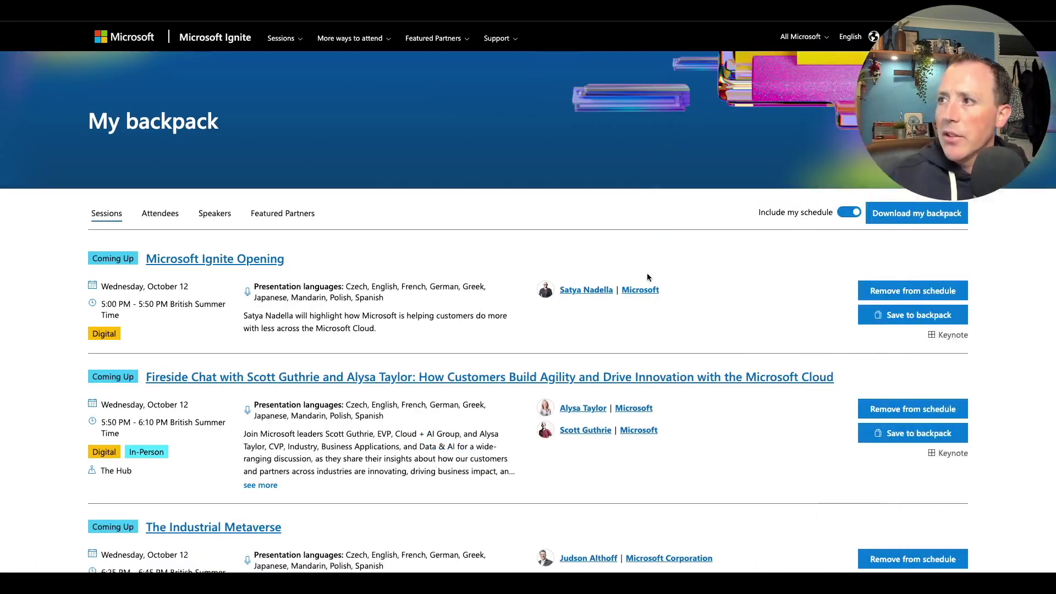
scroll(647, 273, "down", 2)
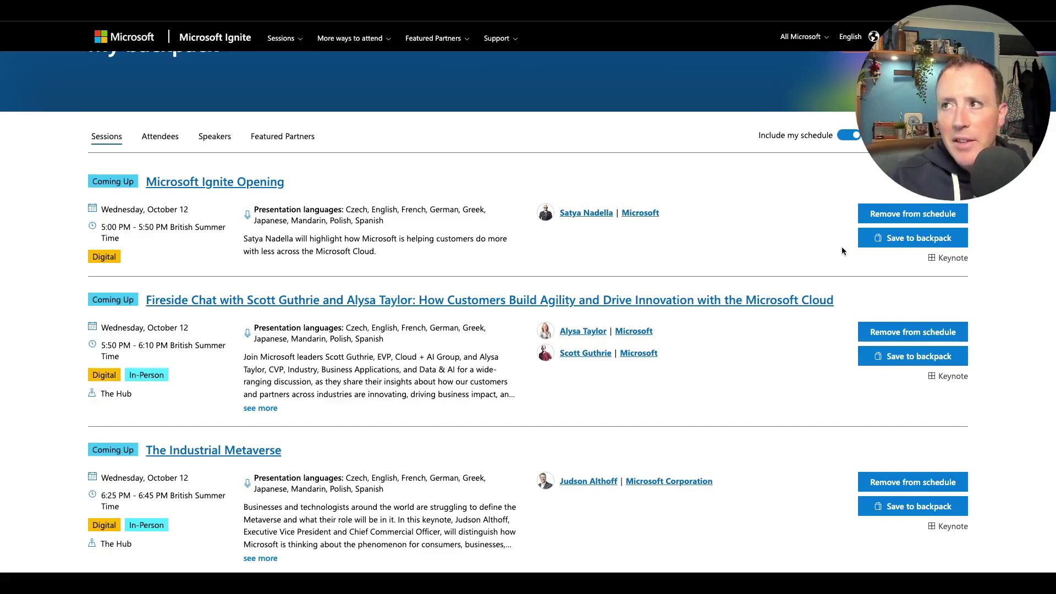
scroll(770, 253, "down", 6)
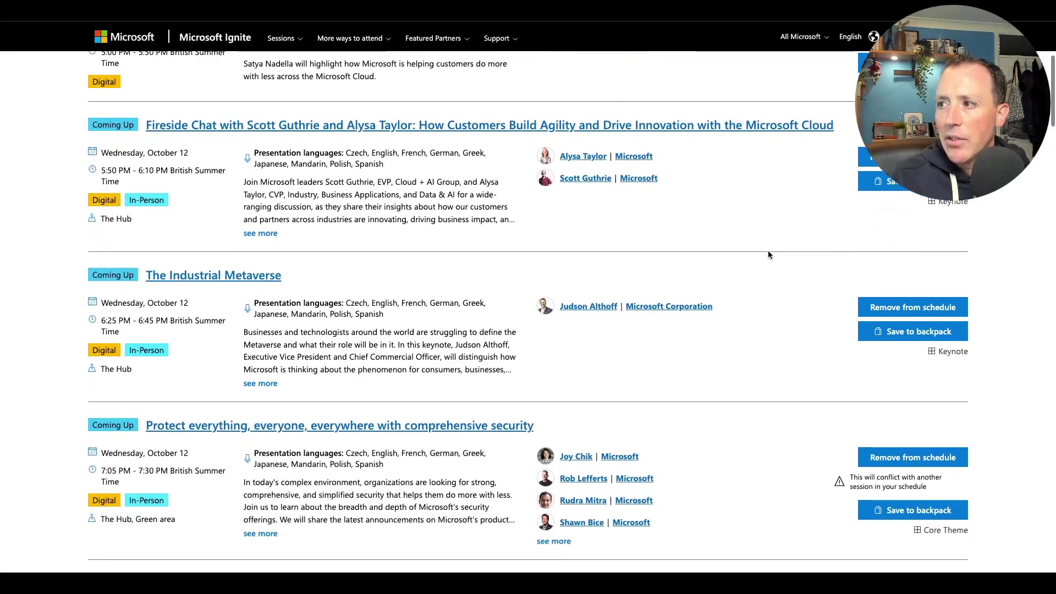
scroll(769, 255, "down", 11)
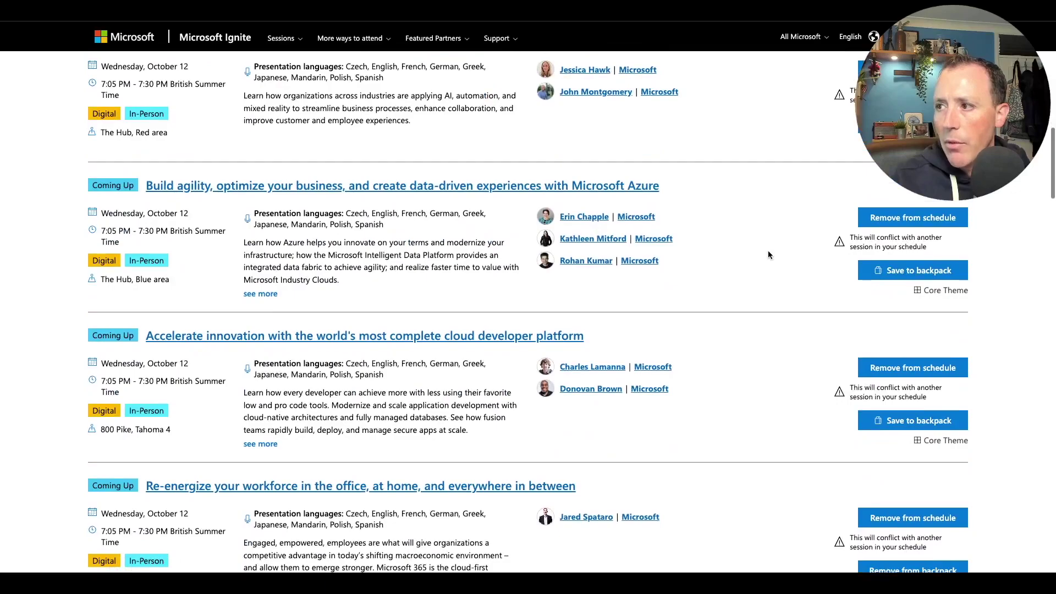
scroll(770, 255, "down", 17)
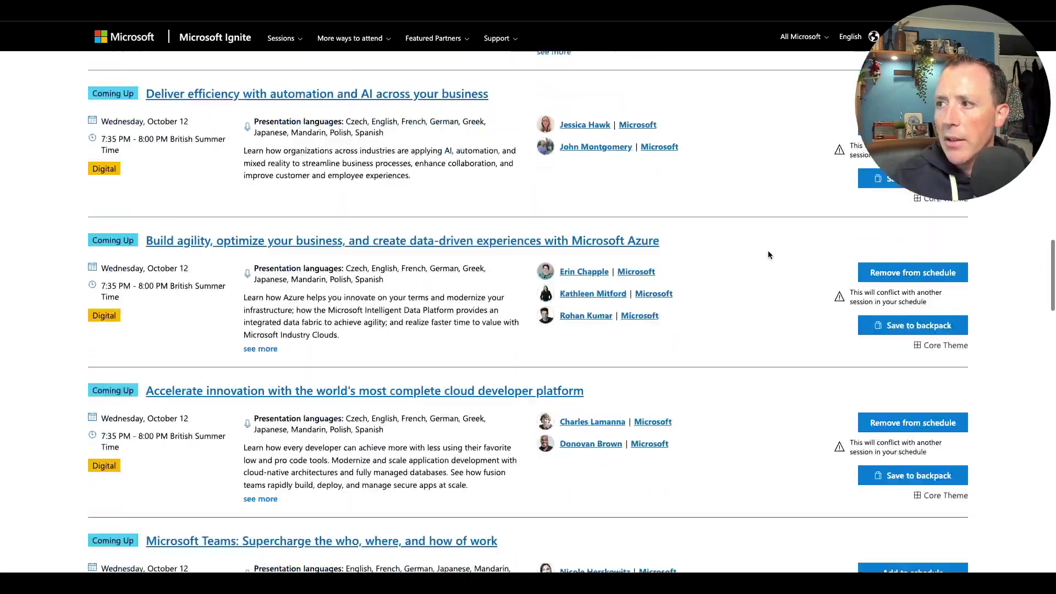
scroll(770, 254, "down", 1)
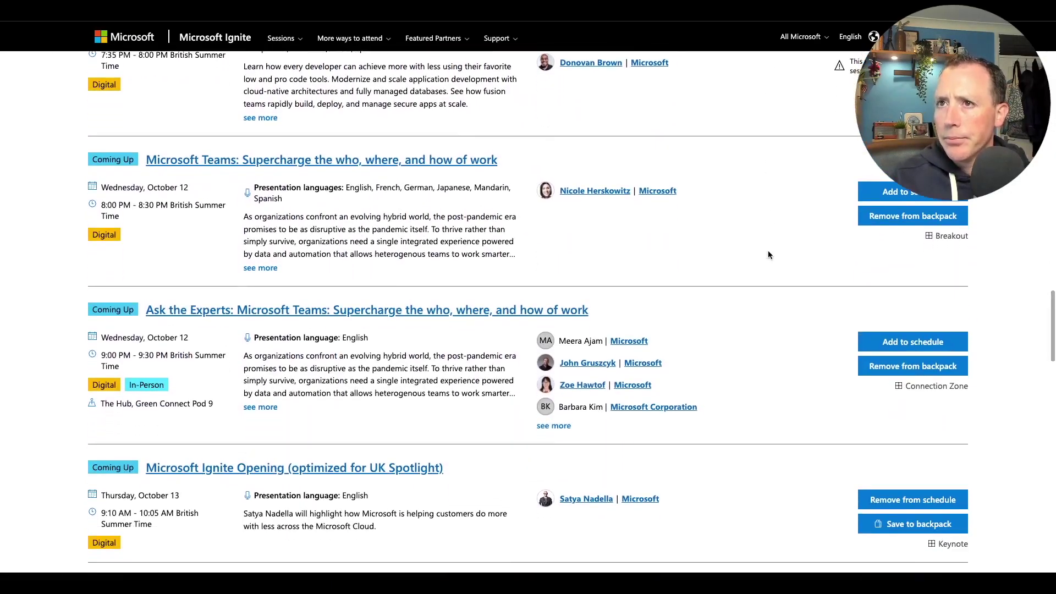
scroll(770, 254, "up", 2)
scroll(770, 254, "up", 9)
scroll(770, 248, "down", 10)
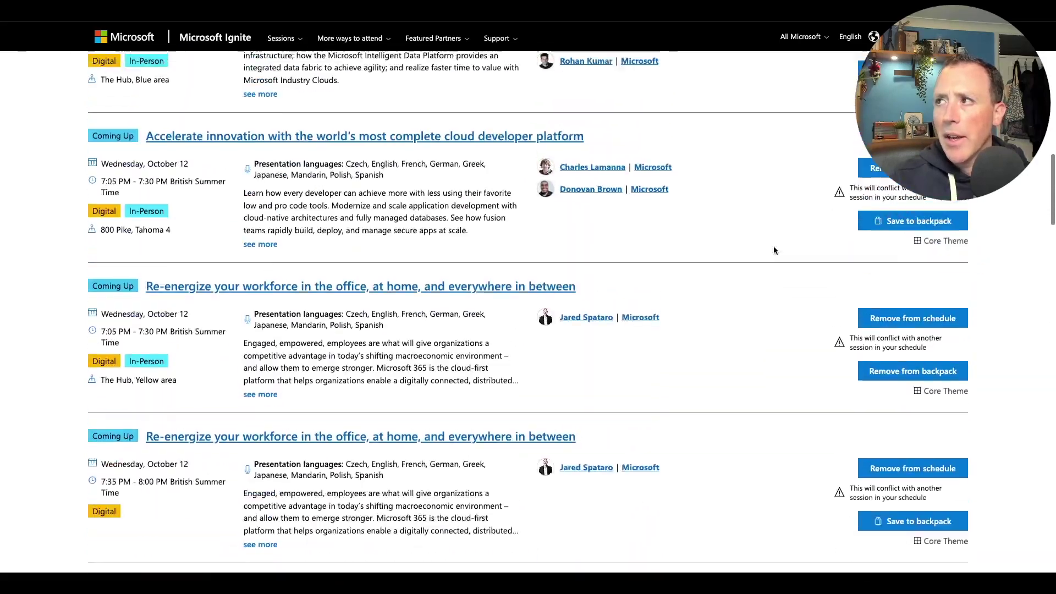
scroll(773, 247, "up", 8)
scroll(773, 251, "up", 11)
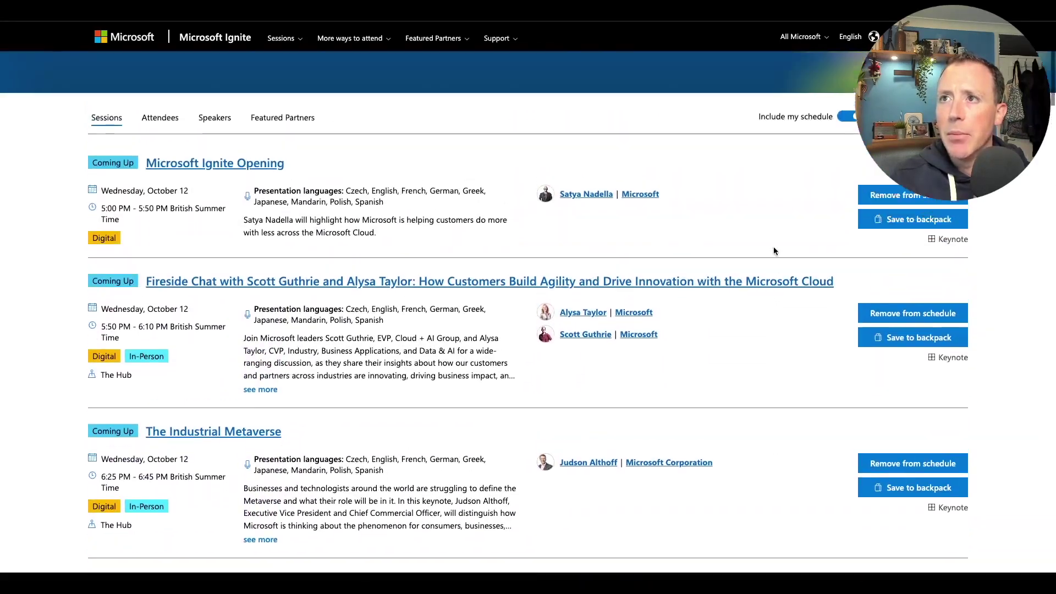
- Save the Wednesday, October 12 Fireside Chat keynote about building agility and driving innovation with the Microsoft Cloud to the backpack
scroll(774, 250, "down", 1)
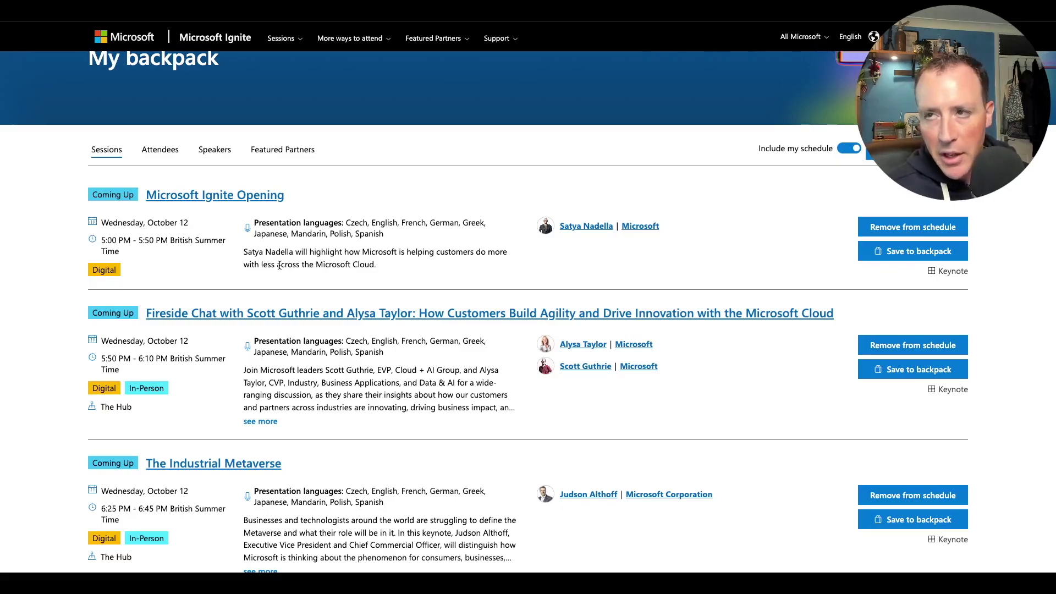
scroll(482, 401, "down", 2)
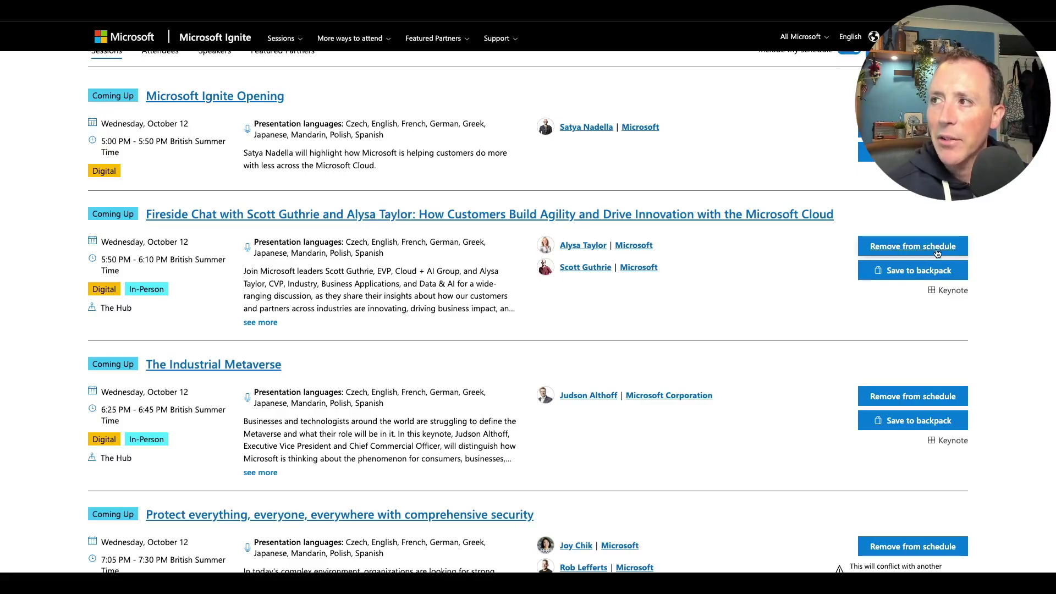
left_click(926, 270)
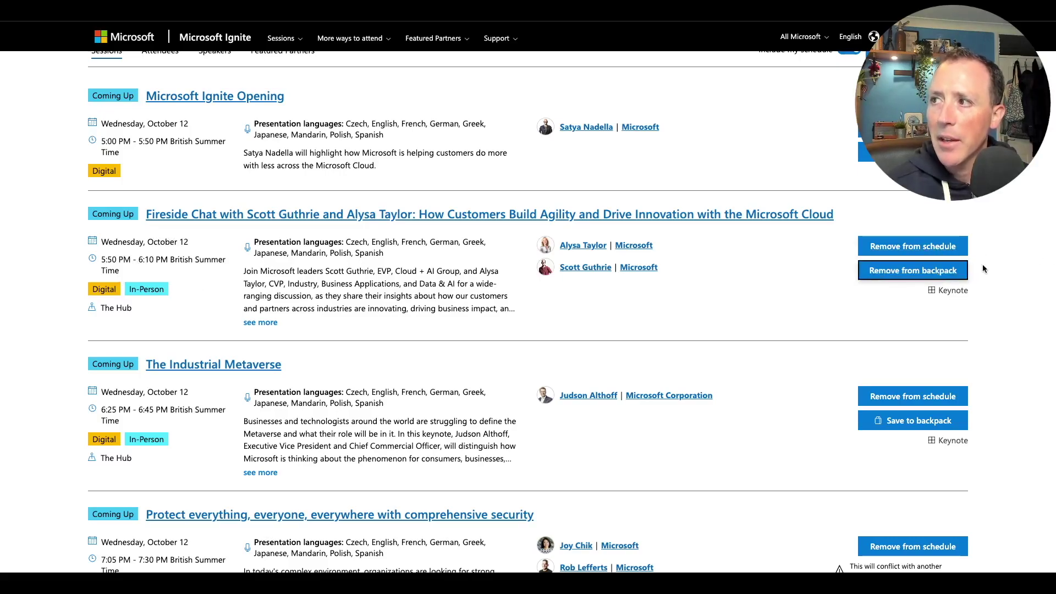
scroll(302, 210, "up", 3)
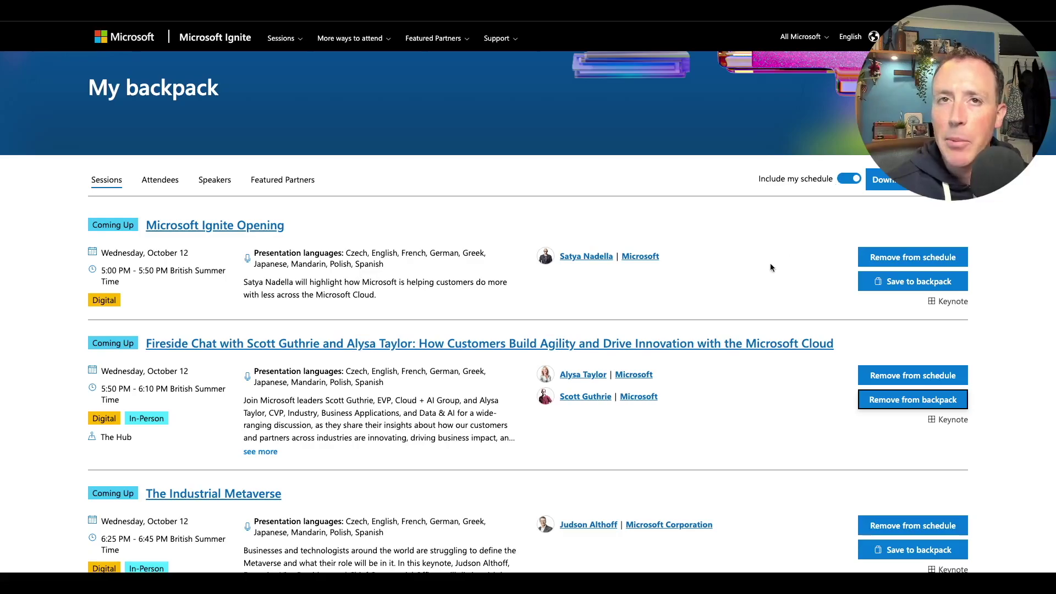
- Remove the Wednesday, October 12 Fireside Chat keynote from the schedule
scroll(764, 331, "down", 2)
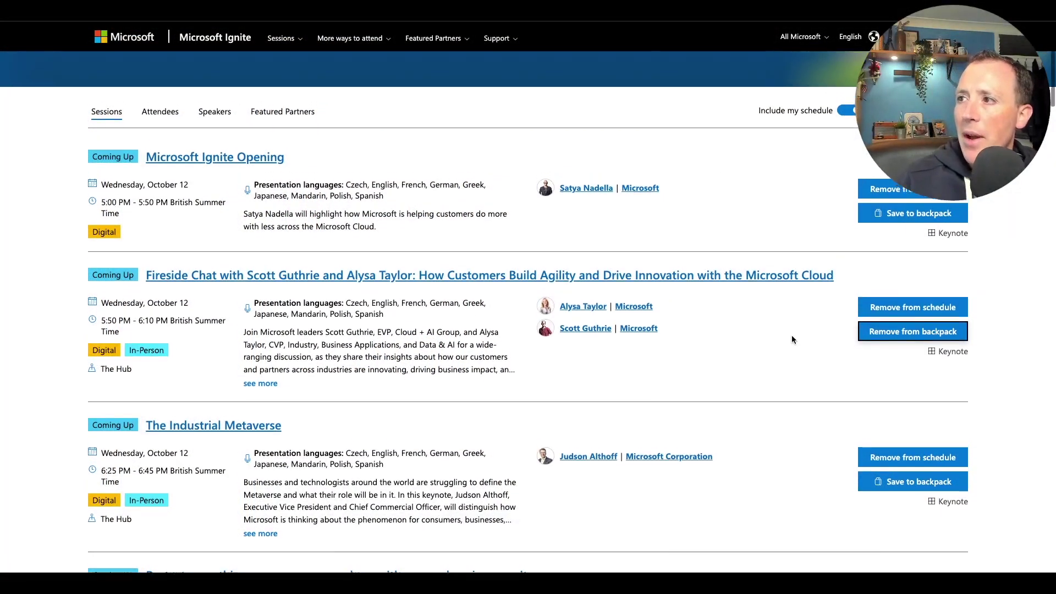
scroll(470, 257, "down", 2)
left_click(936, 238)
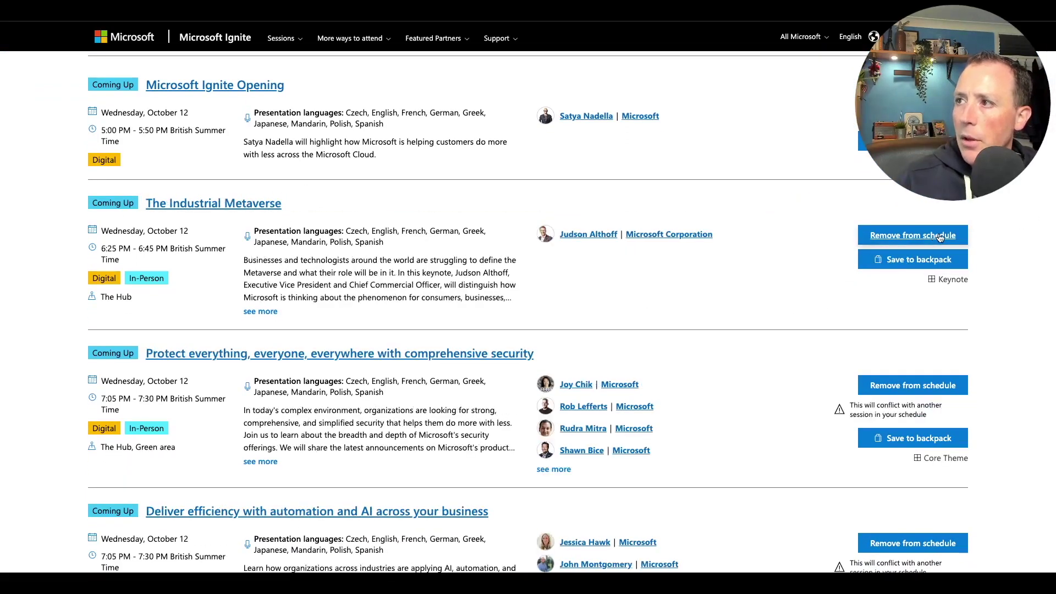
- Save The Industrial Metaverse keynote to the backpack and remove it from the schedule
scroll(768, 255, "up", 2)
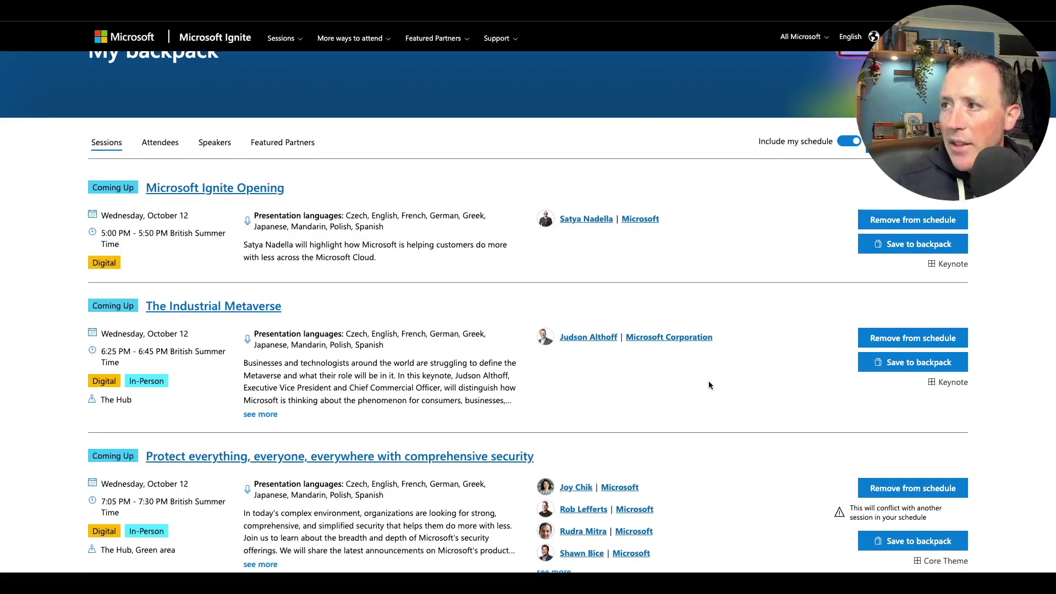
left_click(896, 363)
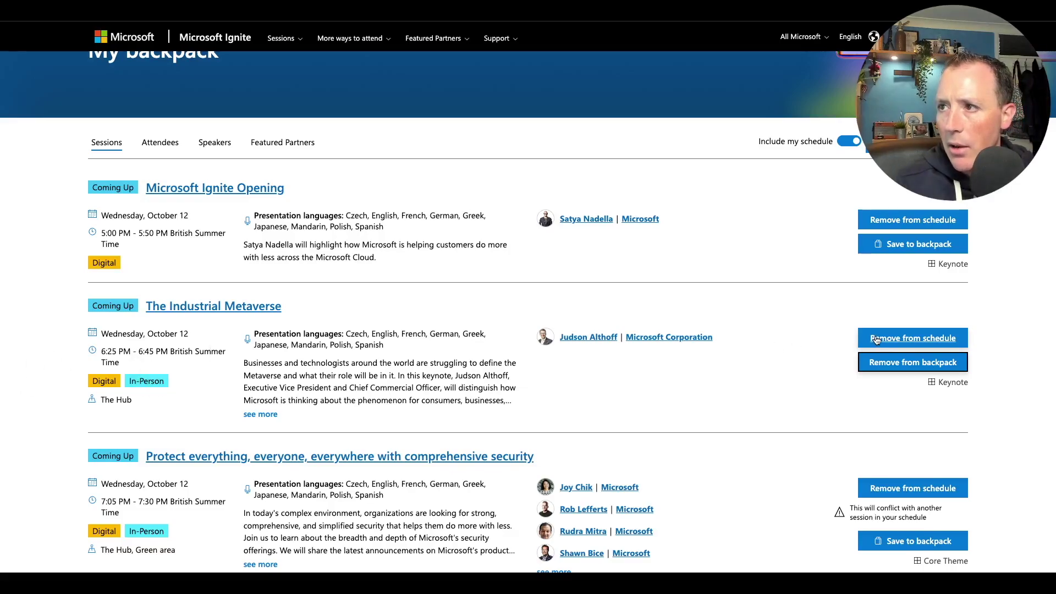
left_click(878, 340)
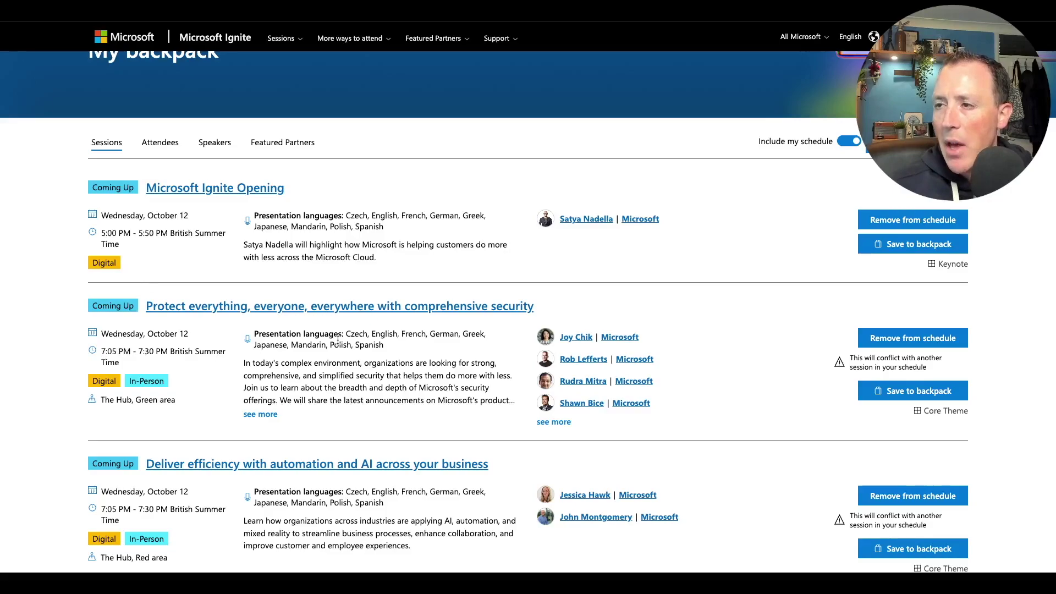
- Save the 7:05 PM "Protect everything, everyone, everywhere with comprehensive security" session to the backpack and look through the sessions listed below it
scroll(484, 343, "down", 1)
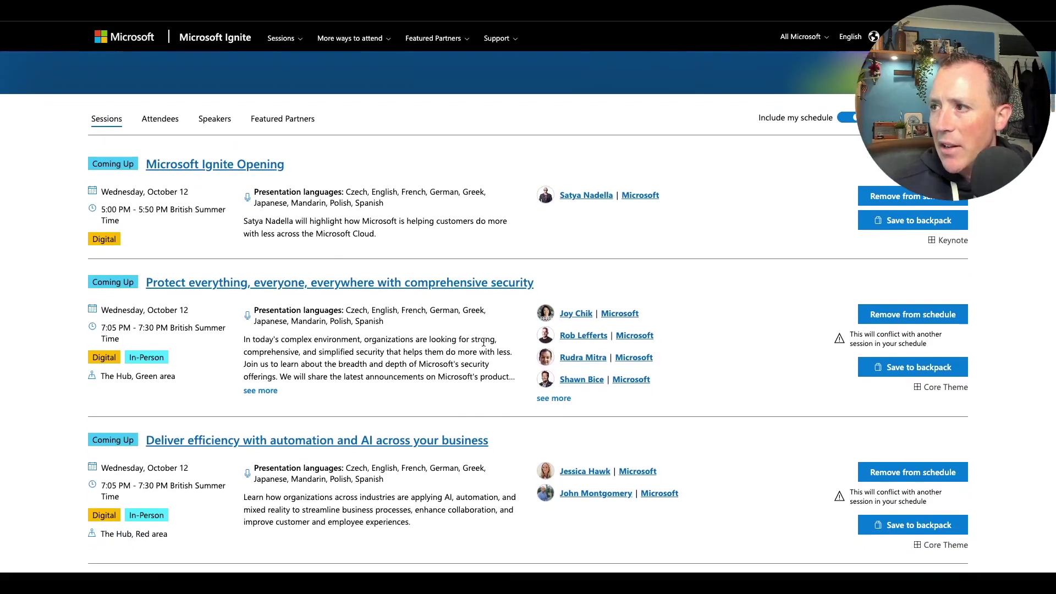
left_click(908, 369)
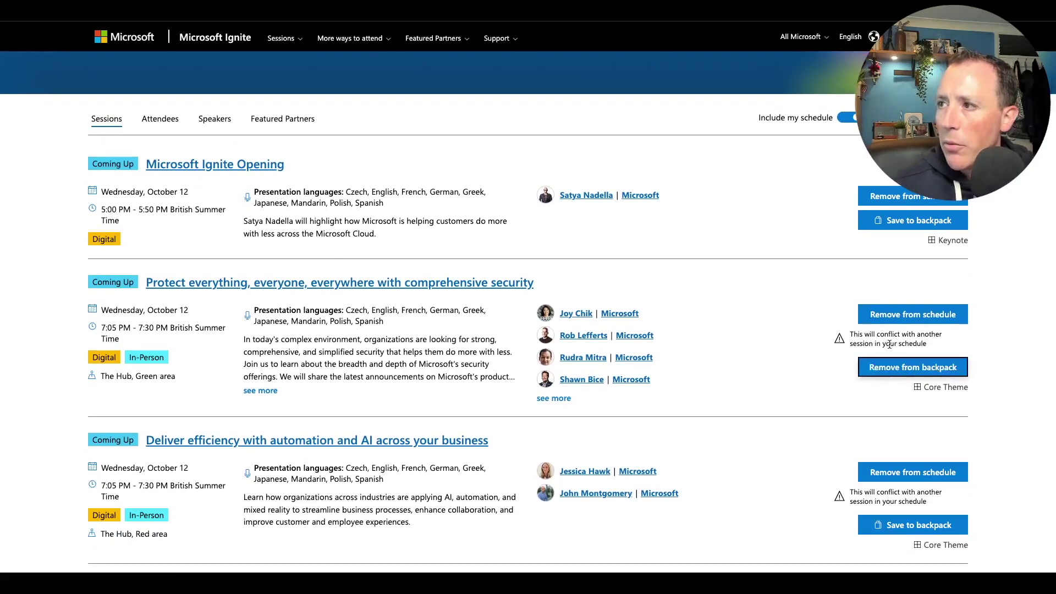
scroll(728, 347, "down", 5)
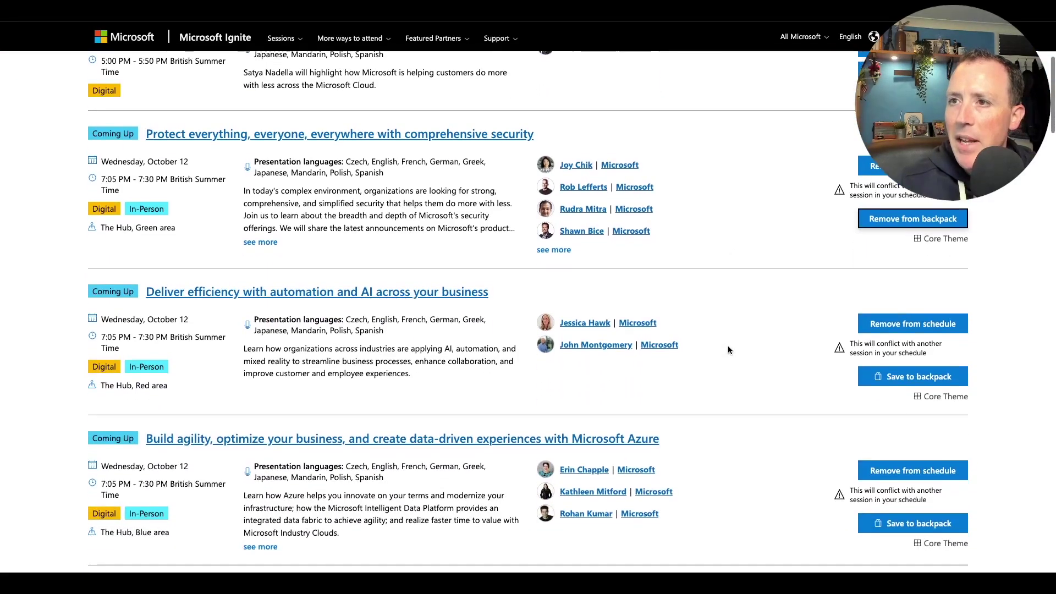
scroll(552, 375, "down", 10)
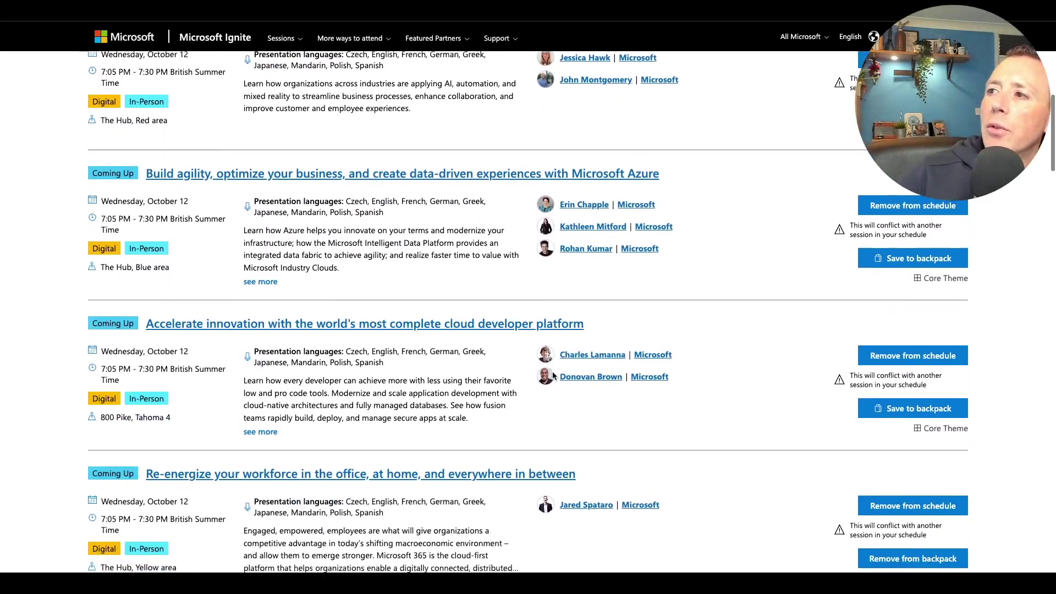
scroll(553, 374, "down", 16)
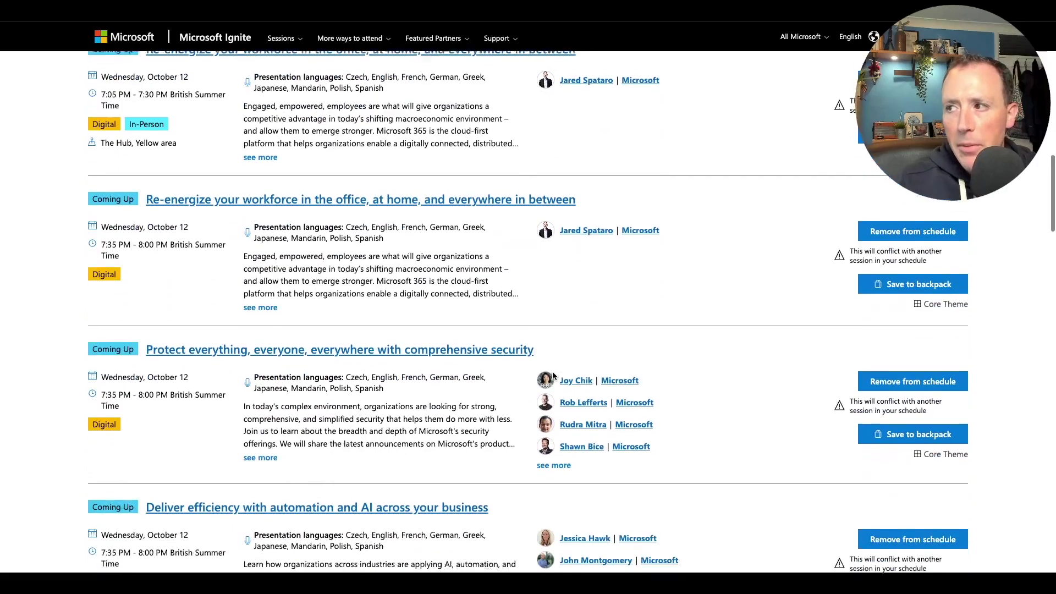
- Open the 7:05 PM "Build agility, optimize your business, and create data-driven experiences with Microsoft Azure" session from the My event schedule
scroll(552, 371, "up", 12)
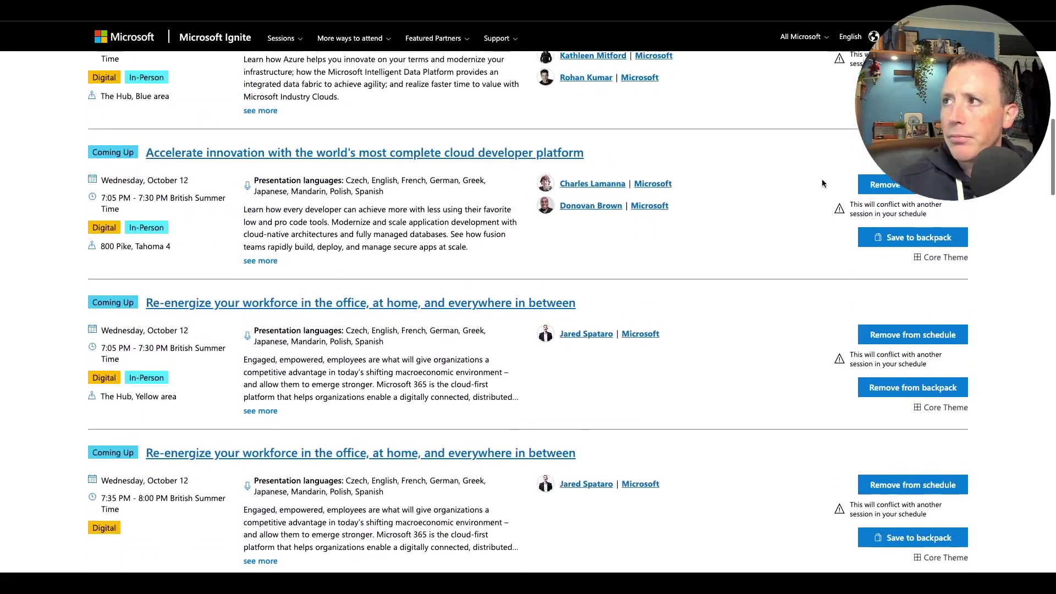
scroll(770, 194, "up", 6)
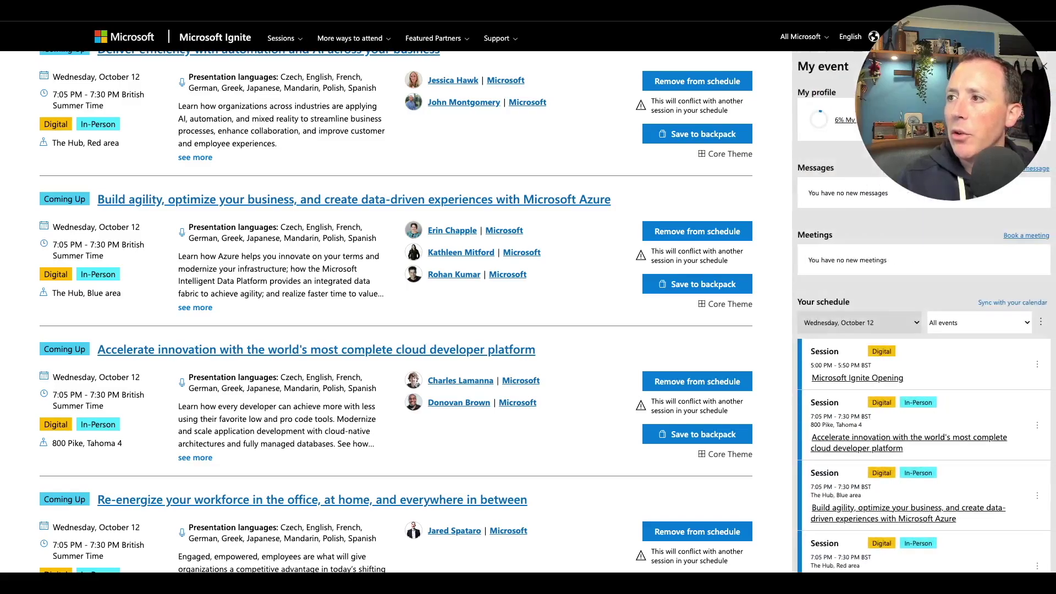
scroll(984, 379, "down", 4)
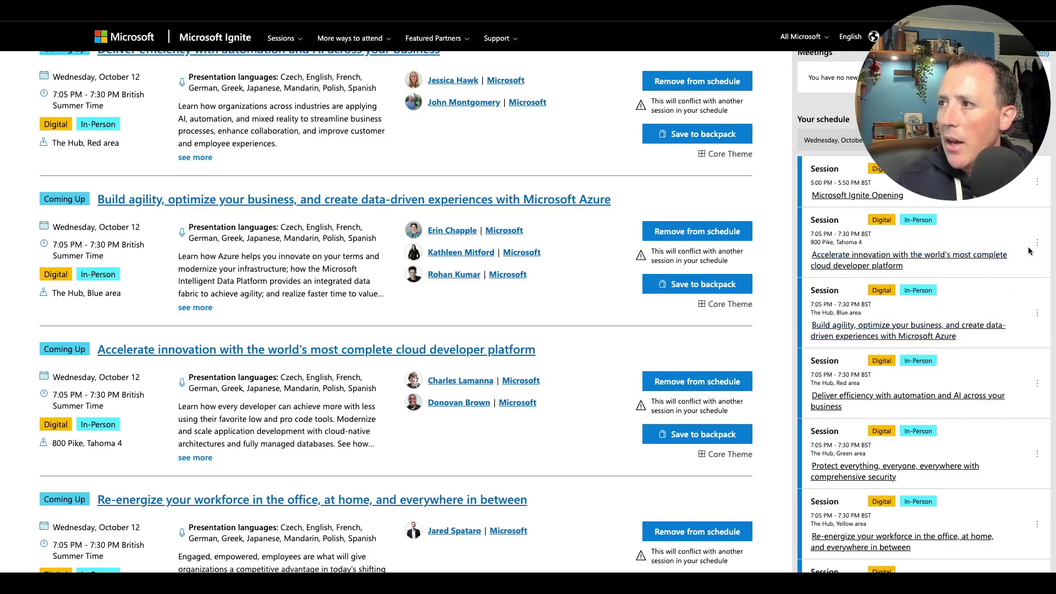
left_click(1037, 313)
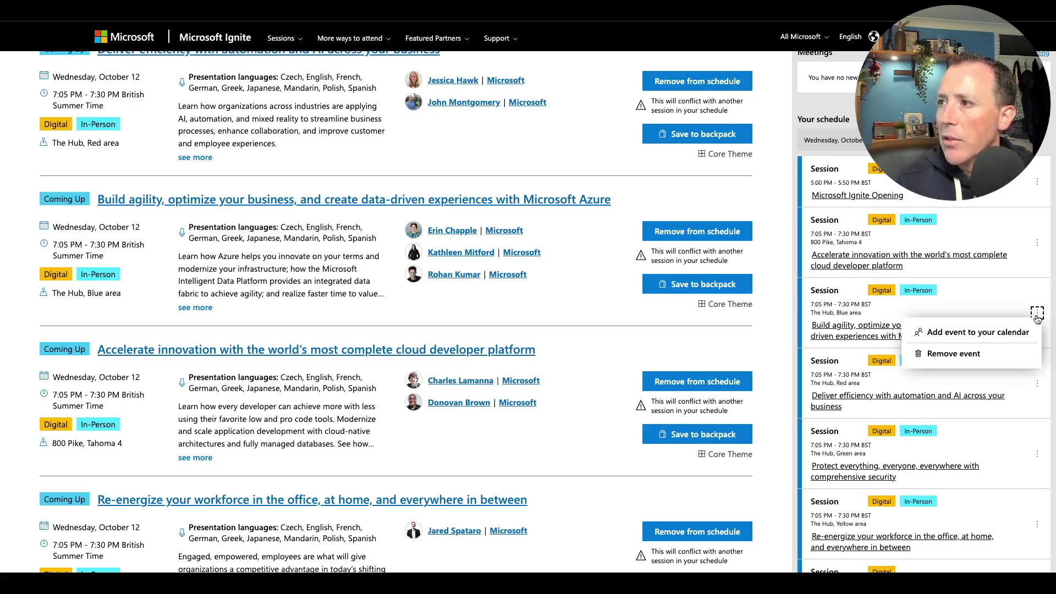
left_click(926, 334)
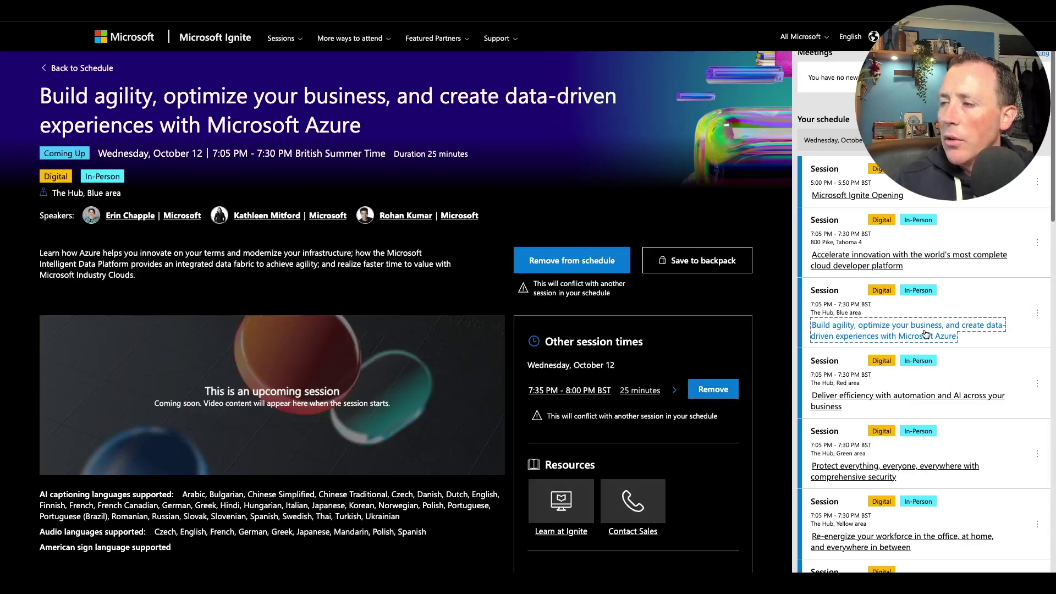
- Save the 7:05 PM Build agility session on Microsoft Azure to the backpack and remove it from the schedule
left_click(701, 265)
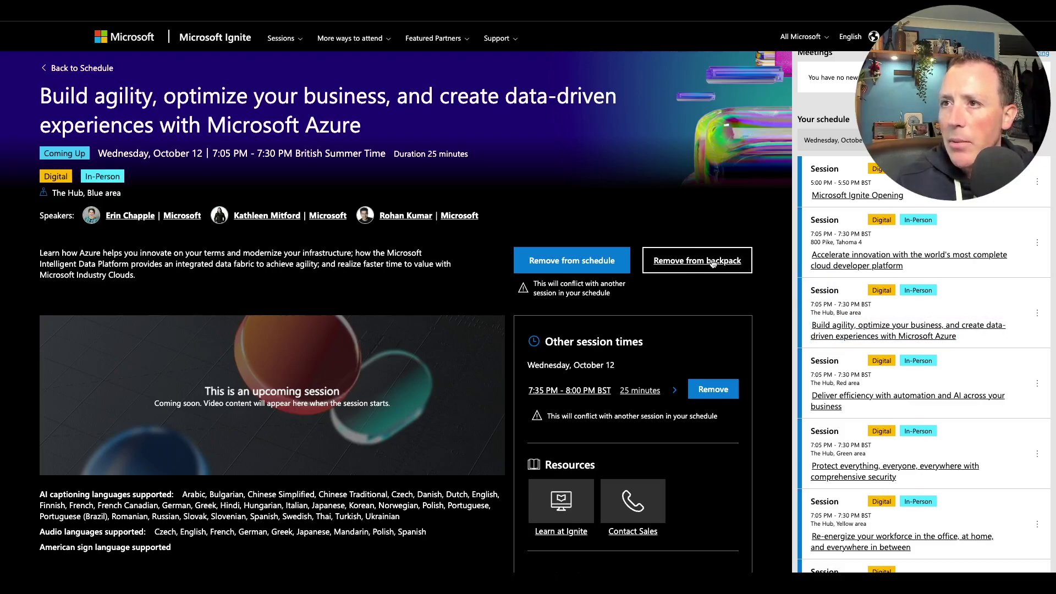
left_click(574, 261)
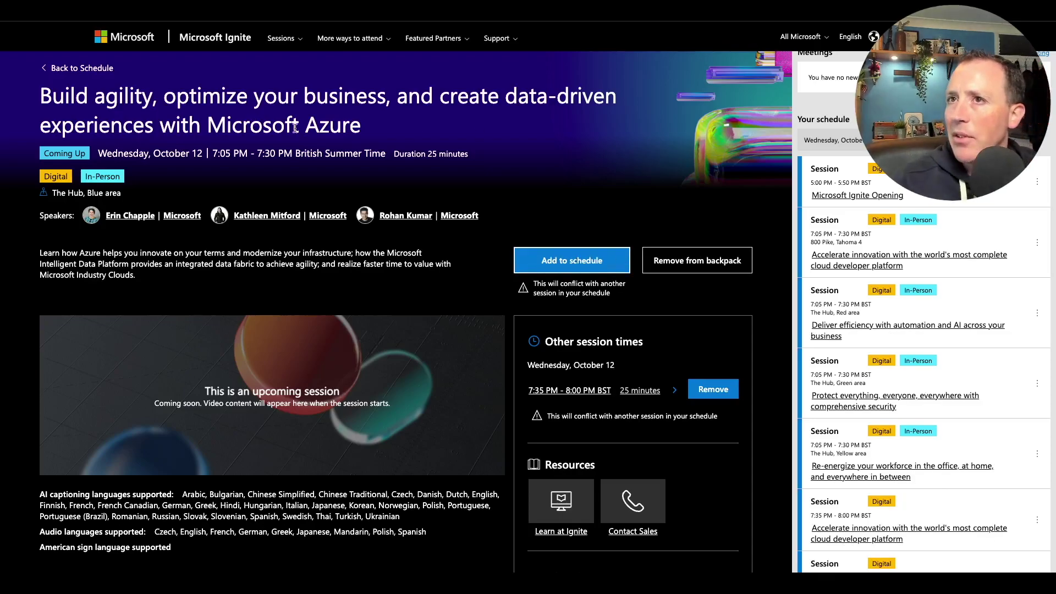
- Return to My schedule and examine the Wednesday, October 12 sessions there and in the My event overview
left_click(85, 68)
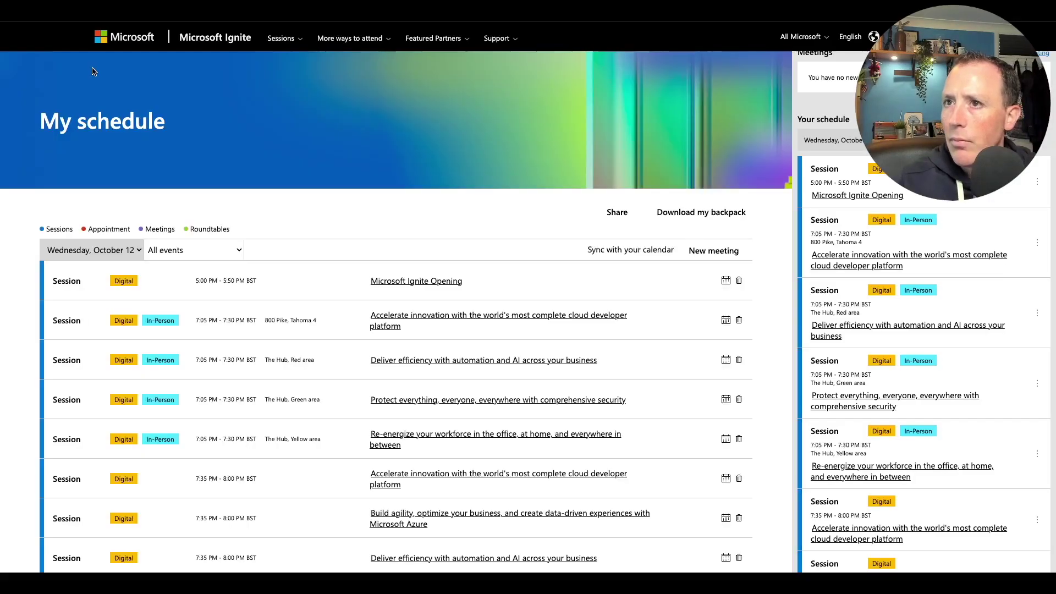
scroll(583, 297, "down", 1)
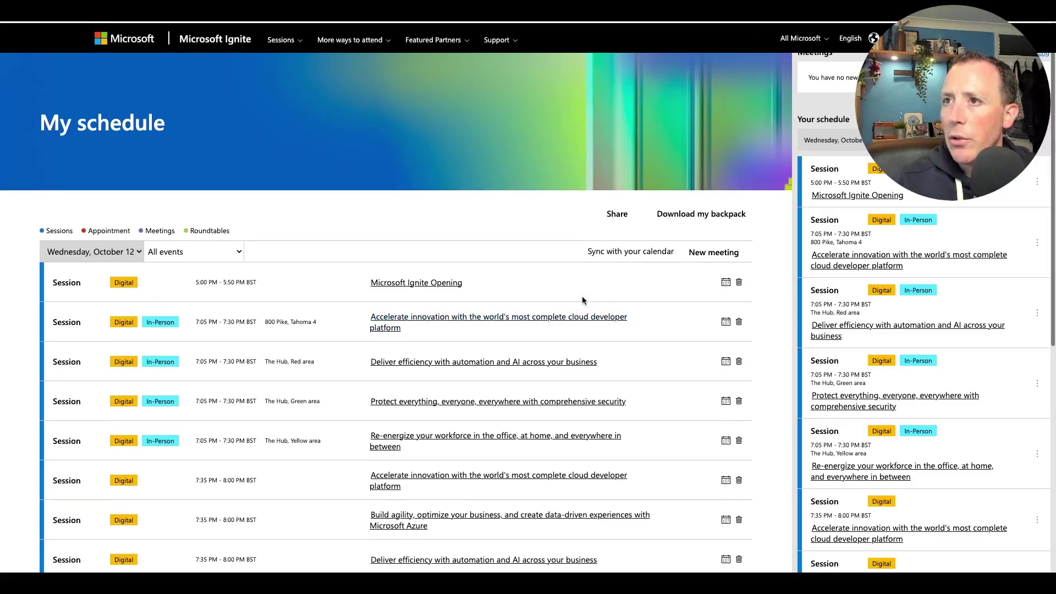
scroll(975, 285, "up", 2)
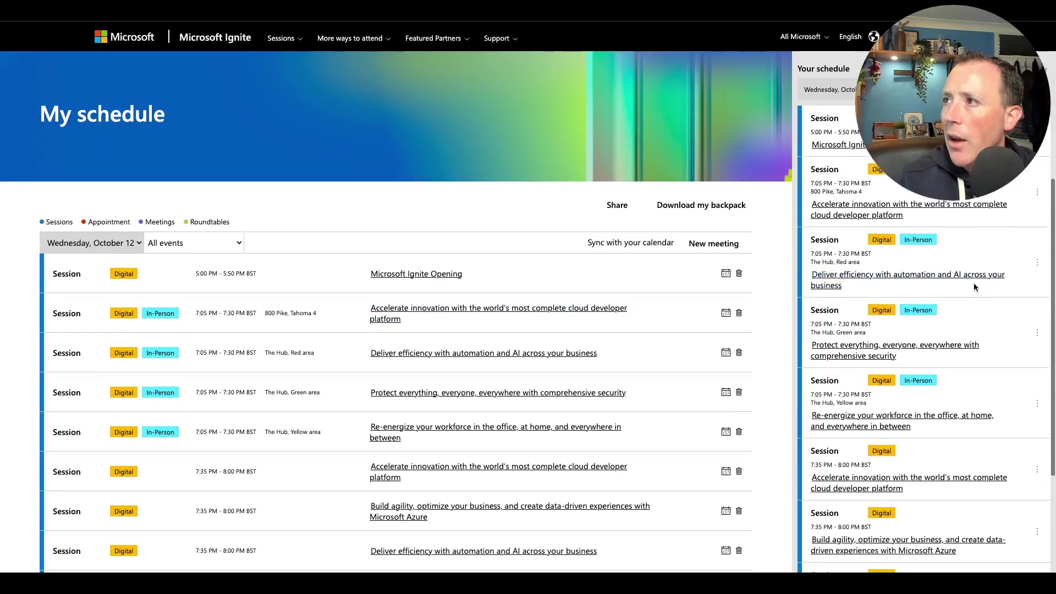
scroll(976, 295, "up", 1)
scroll(974, 297, "down", 2)
scroll(972, 301, "up", 3)
scroll(973, 300, "down", 2)
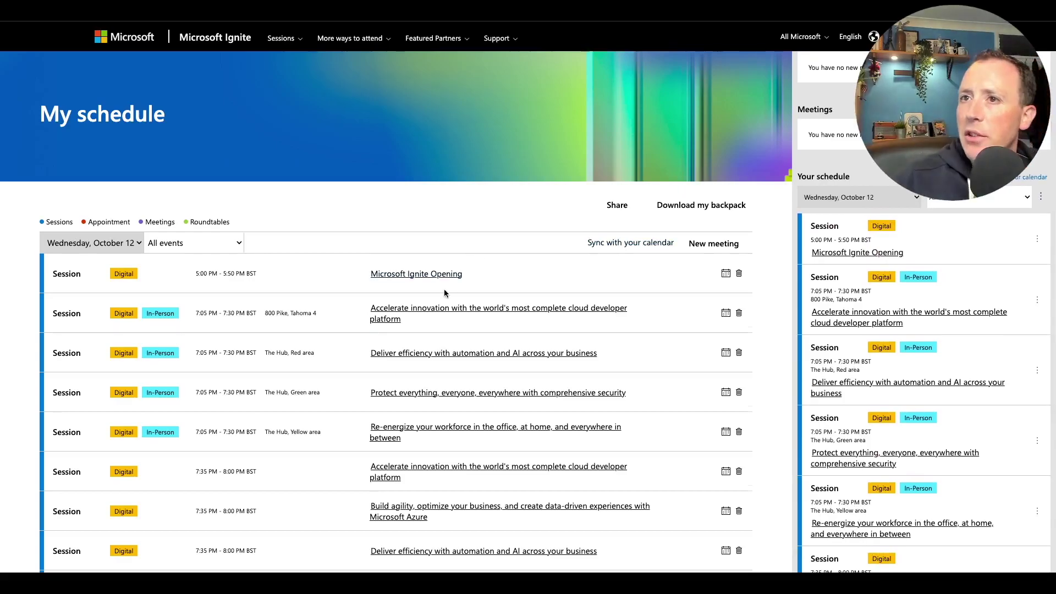
scroll(445, 289, "down", 4)
scroll(444, 290, "up", 5)
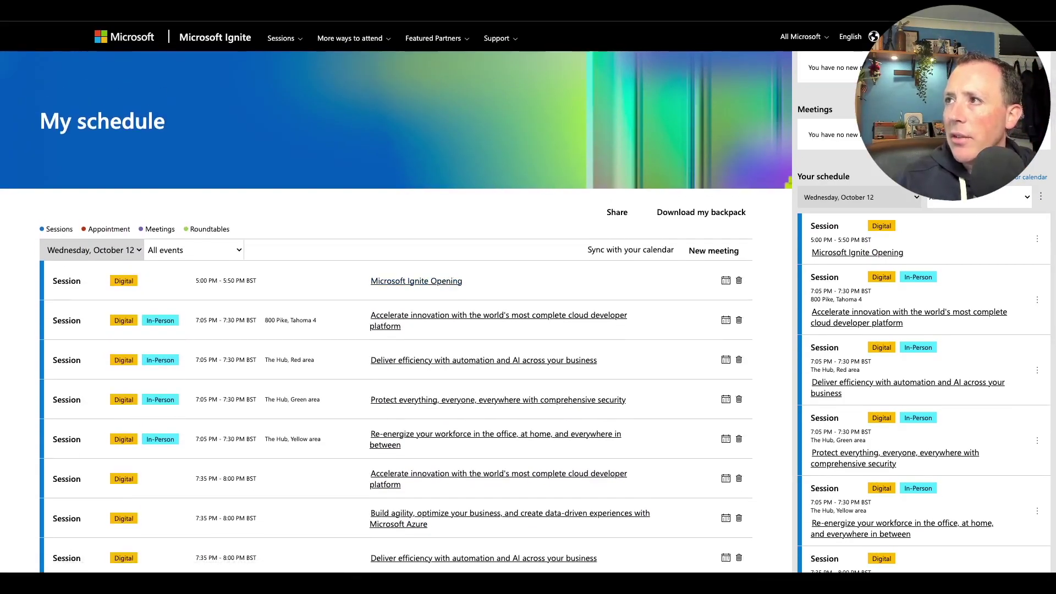
- Open the Session scheduler with the catalog of all sessions
left_click(300, 42)
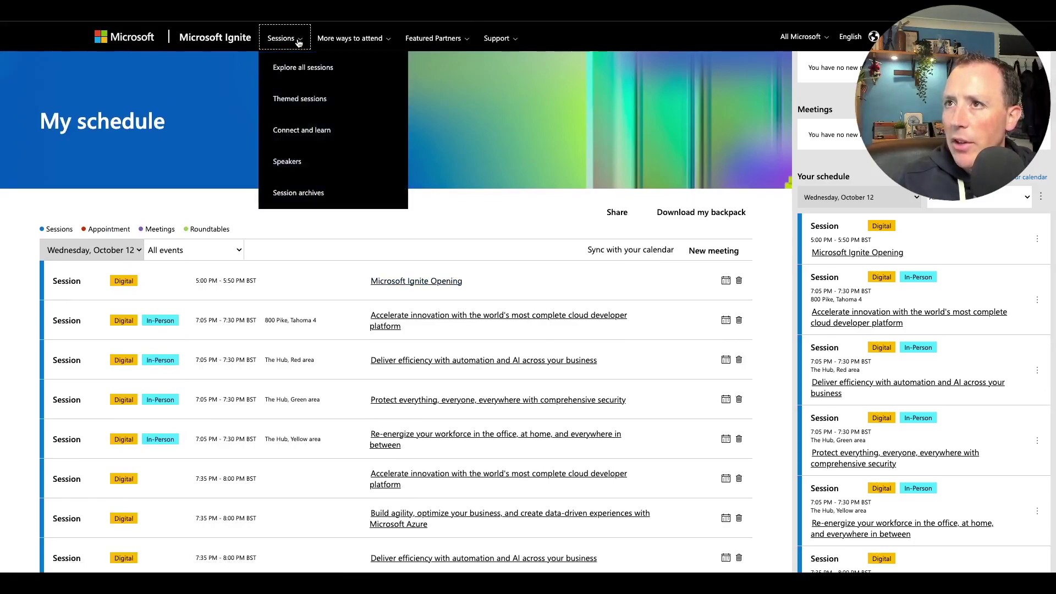
left_click(299, 42)
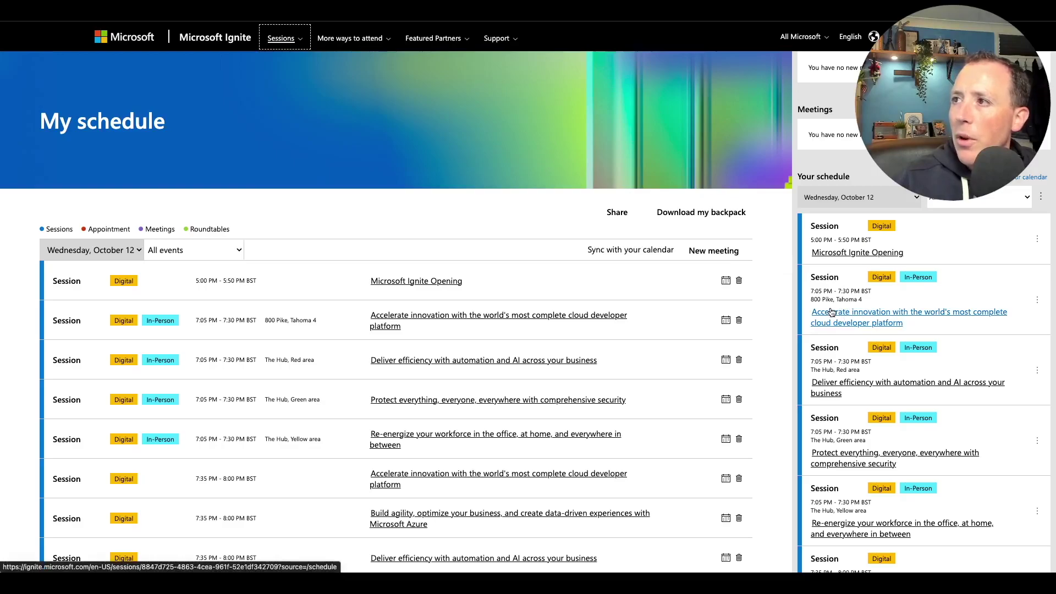
left_click(282, 47)
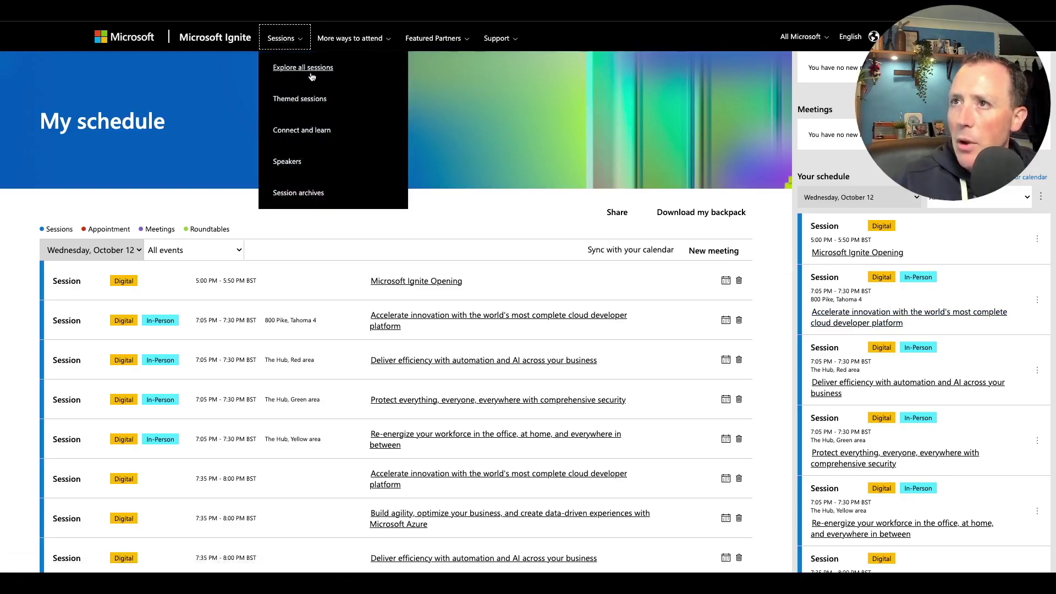
left_click(312, 71)
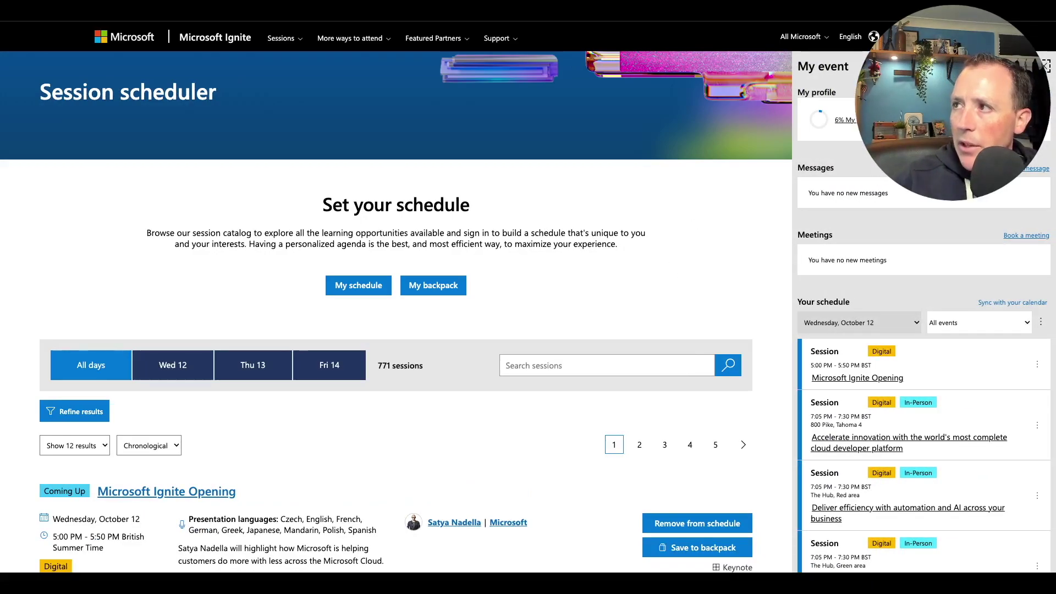
- Open My schedule from the Session scheduler and check the Wednesday, October 12 sessions for overlaps and gaps
left_click(475, 286)
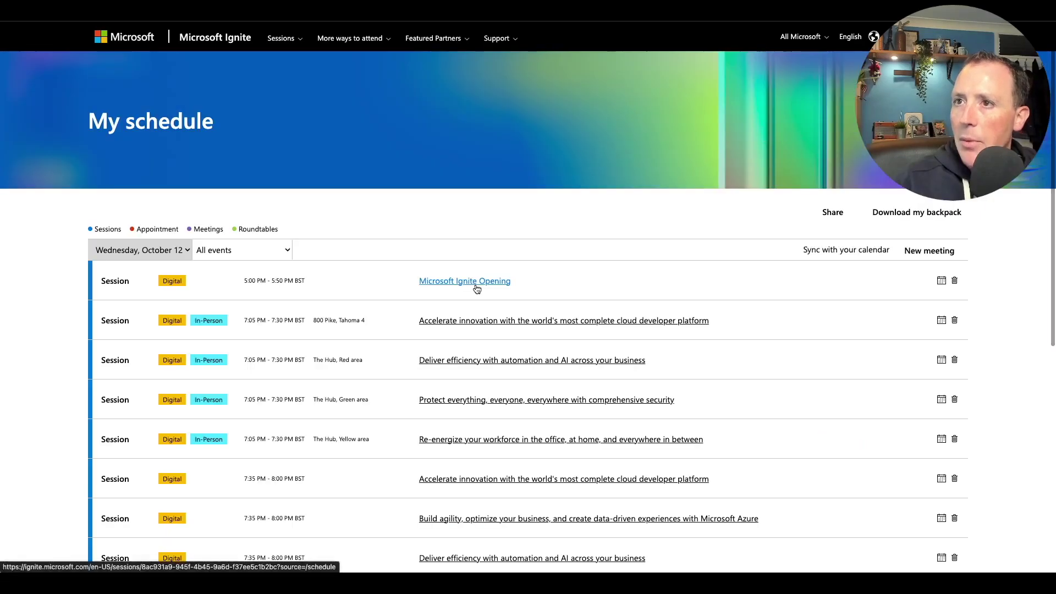
scroll(476, 288, "down", 2)
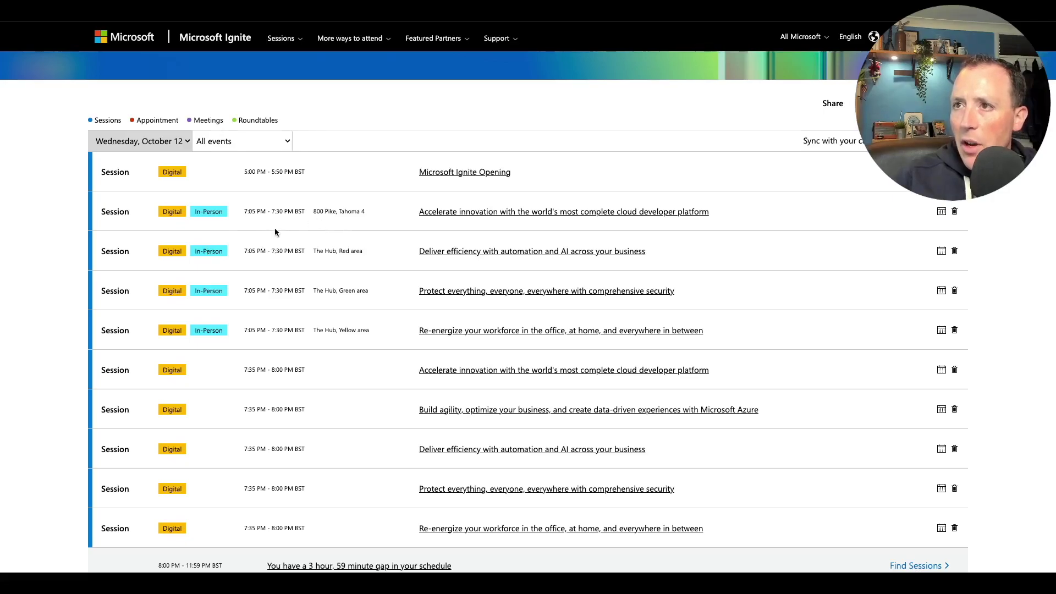
scroll(444, 233, "down", 1)
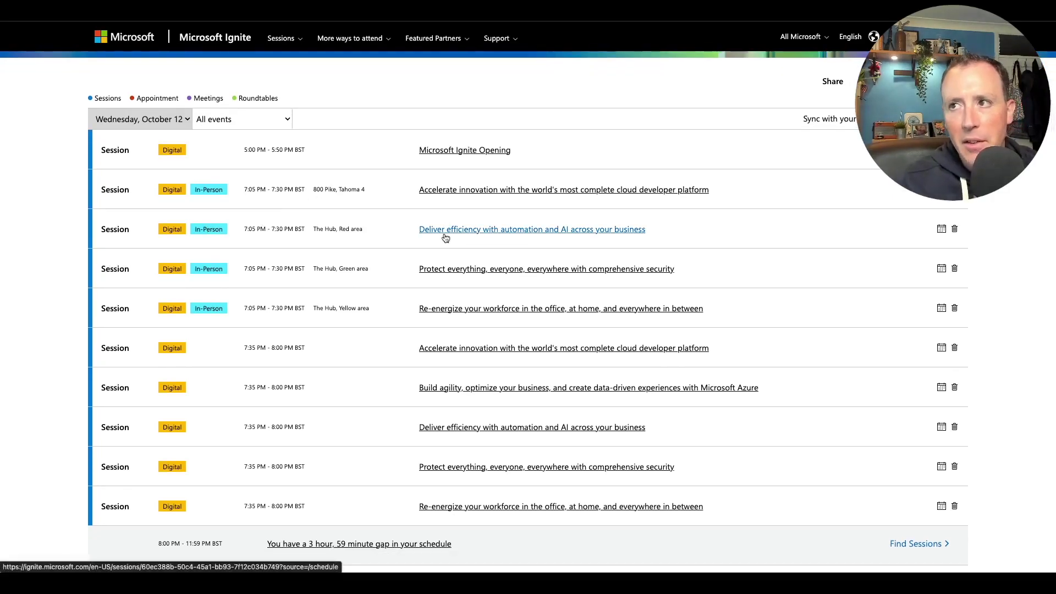
scroll(446, 237, "down", 4)
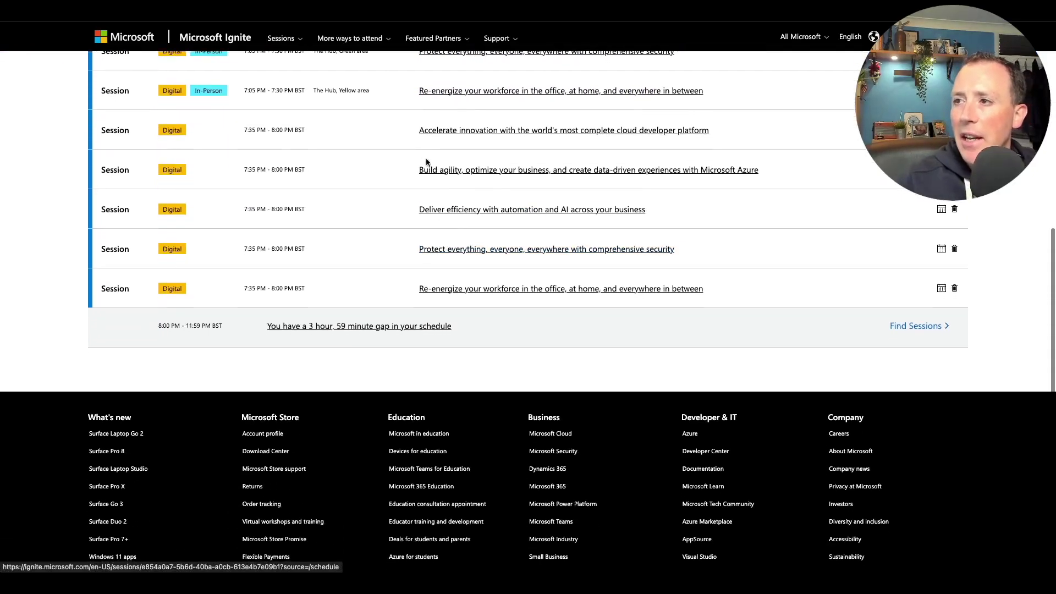
scroll(352, 238, "down", 2)
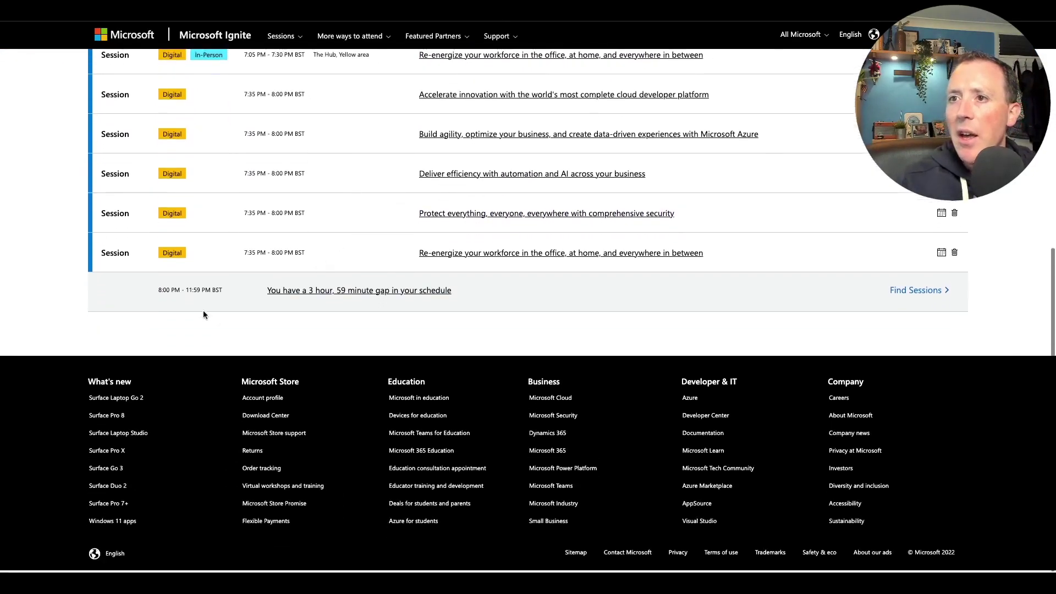
scroll(407, 288, "up", 6)
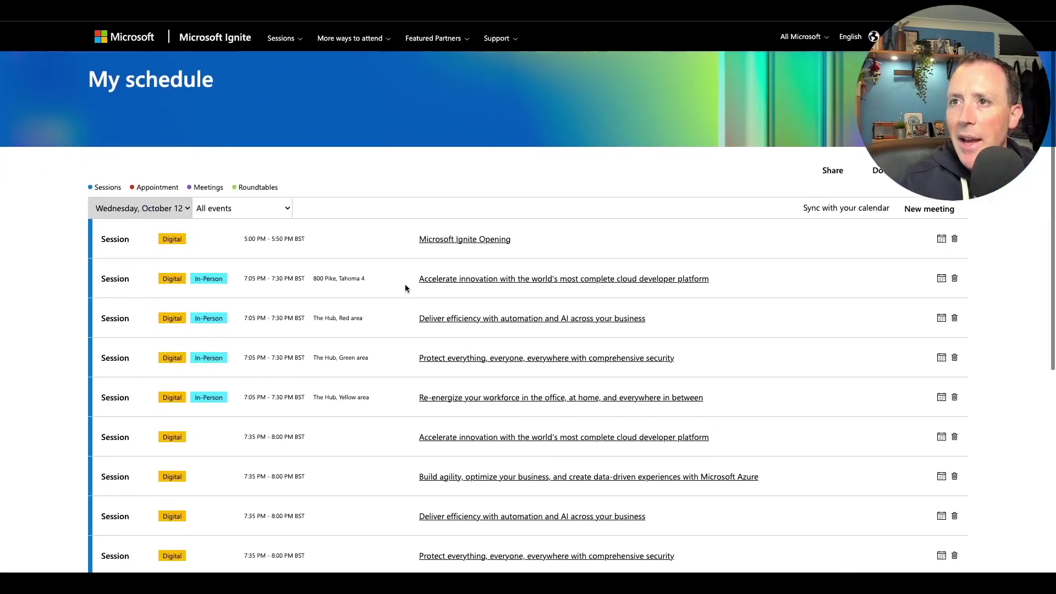
- View My schedule for Thursday, October 13 and Friday, October 14, and switch back to Wednesday, October 12
left_click(161, 209)
left_click(157, 220)
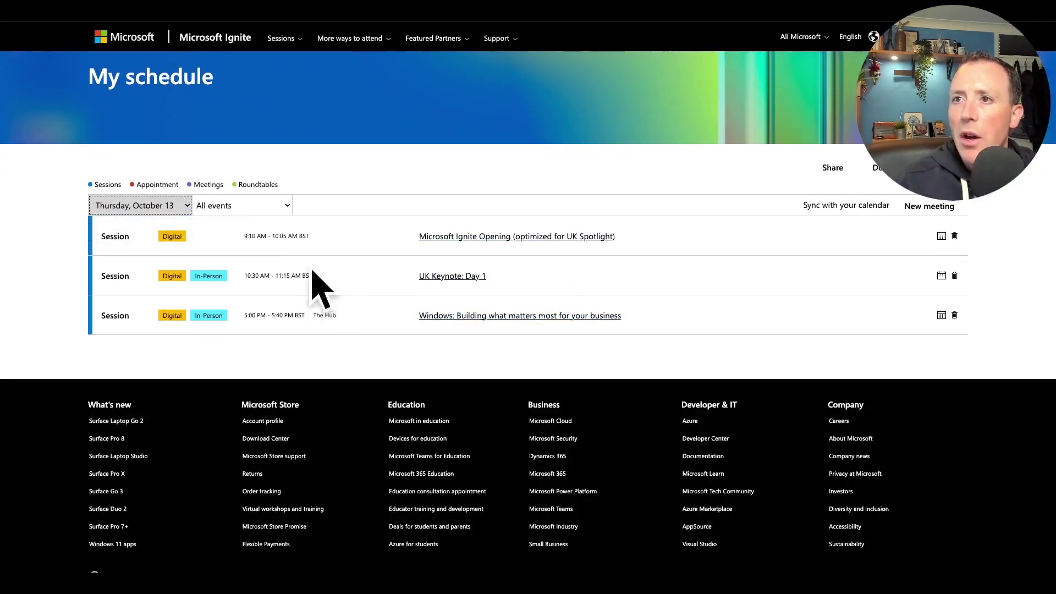
left_click(159, 205)
left_click(151, 220)
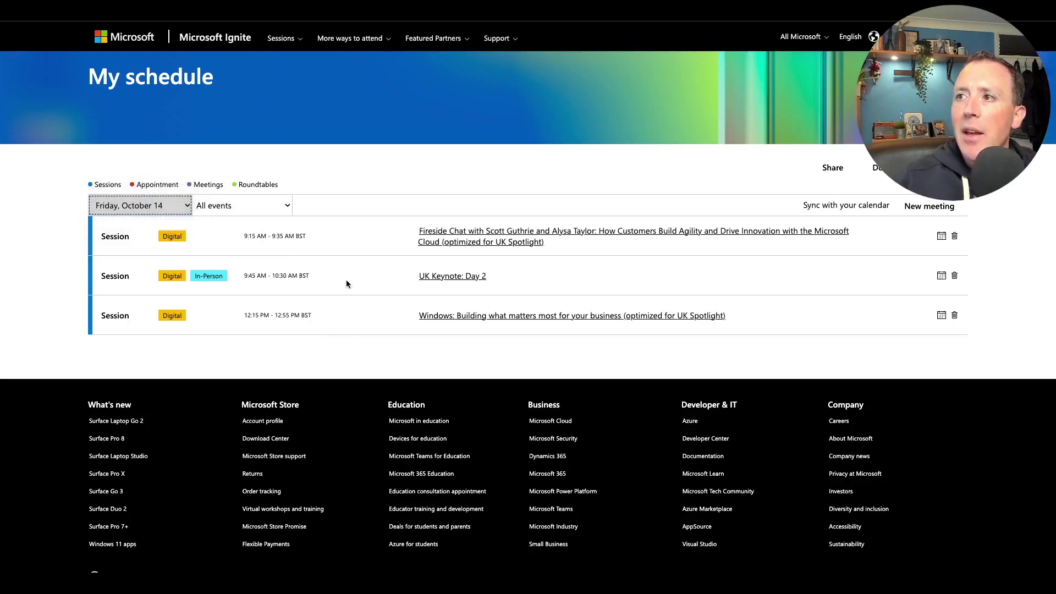
scroll(663, 345, "down", 1)
scroll(658, 343, "down", 1)
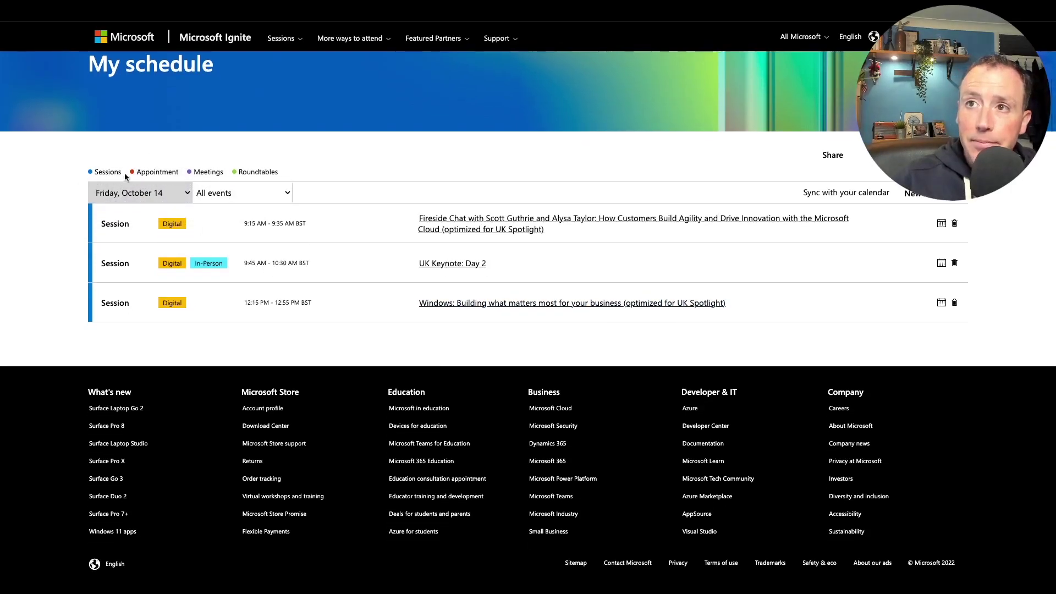
left_click(133, 192)
left_click(135, 161)
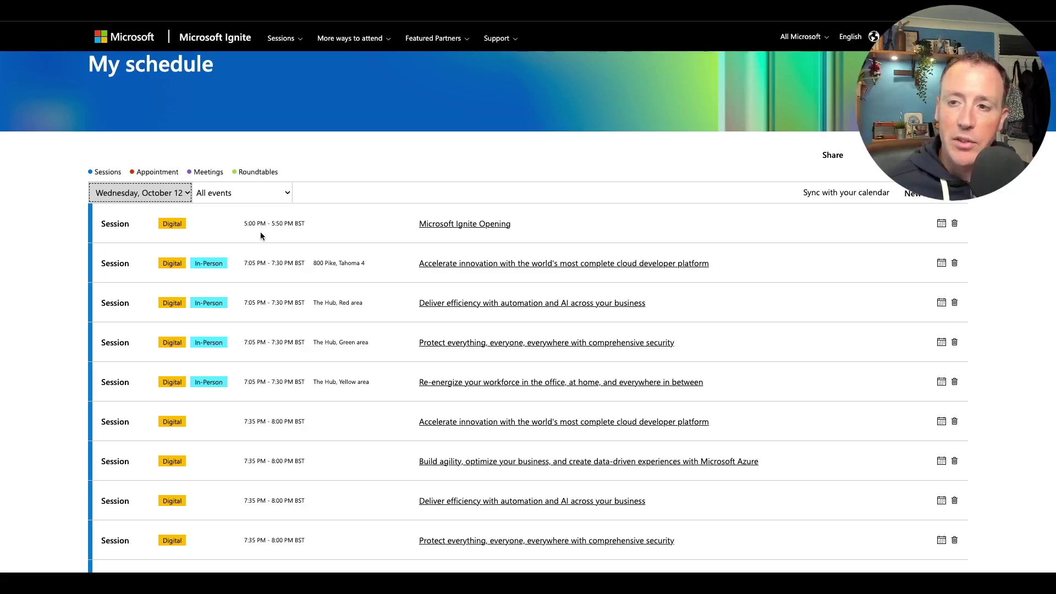
left_click(1038, 36)
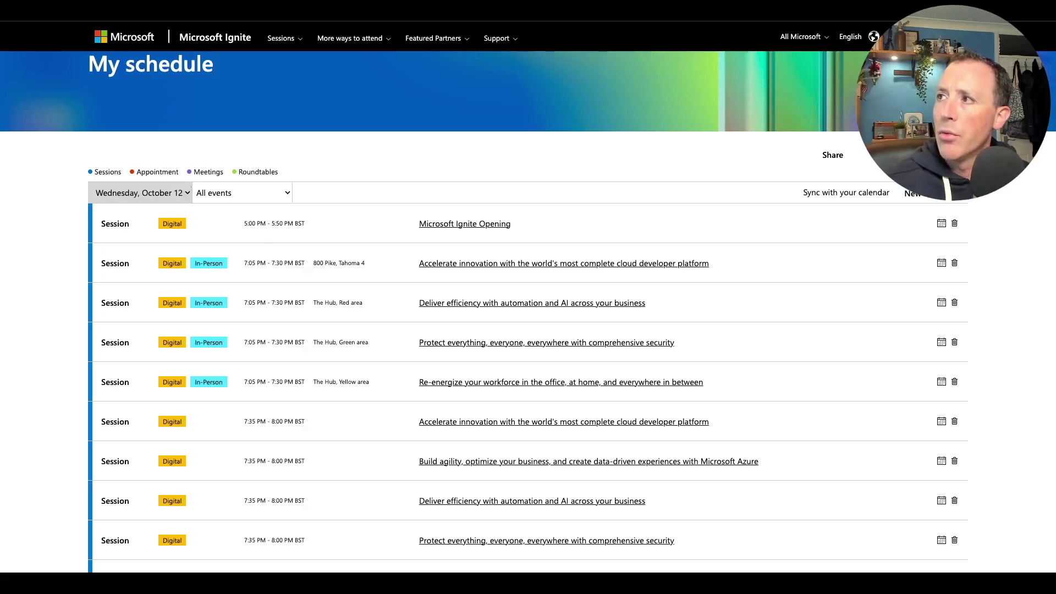